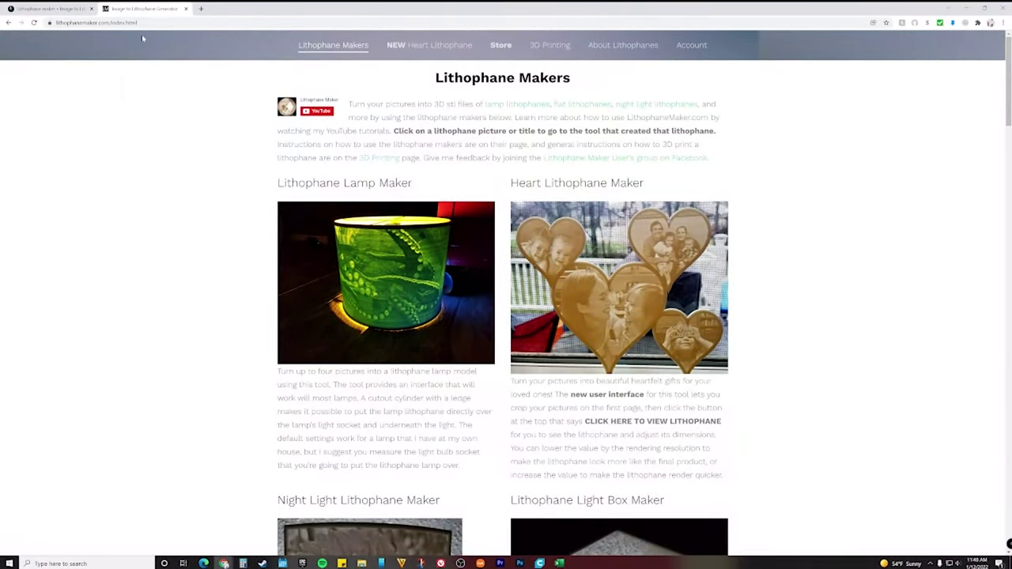
left_click(105, 22)
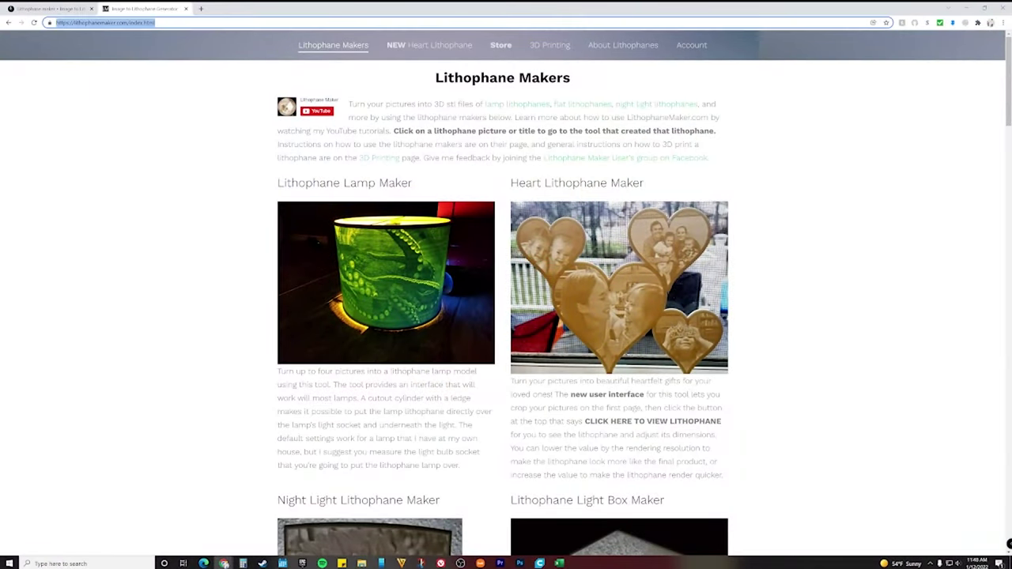
left_click(166, 45)
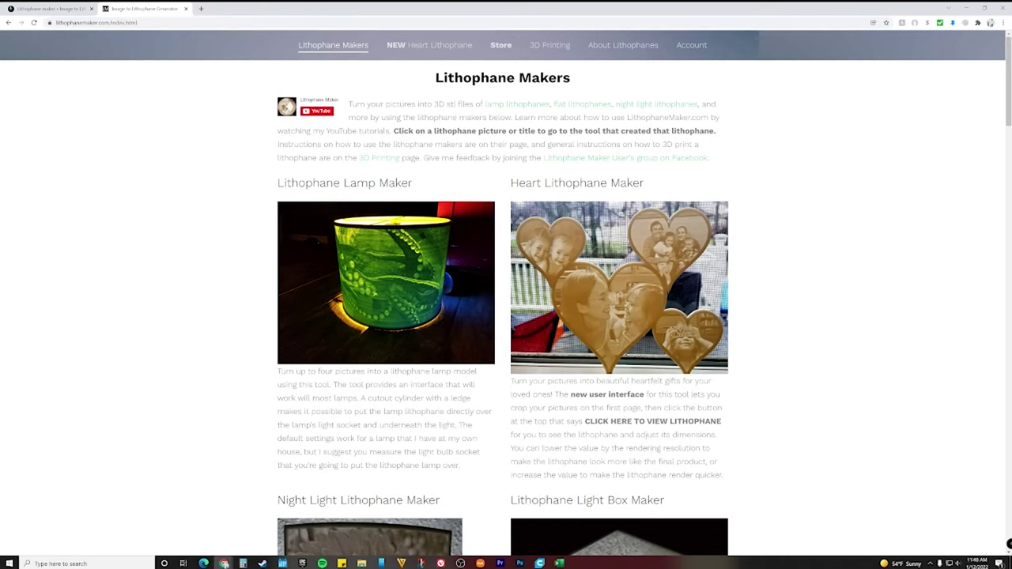
scroll(379, 245, "down", 2)
scroll(379, 246, "up", 1)
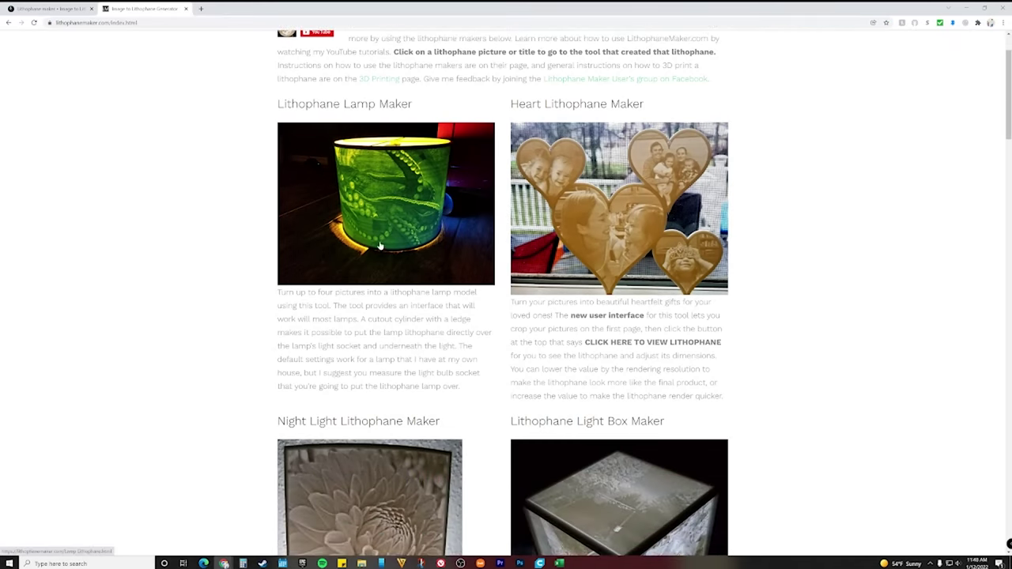
scroll(575, 221, "down", 3)
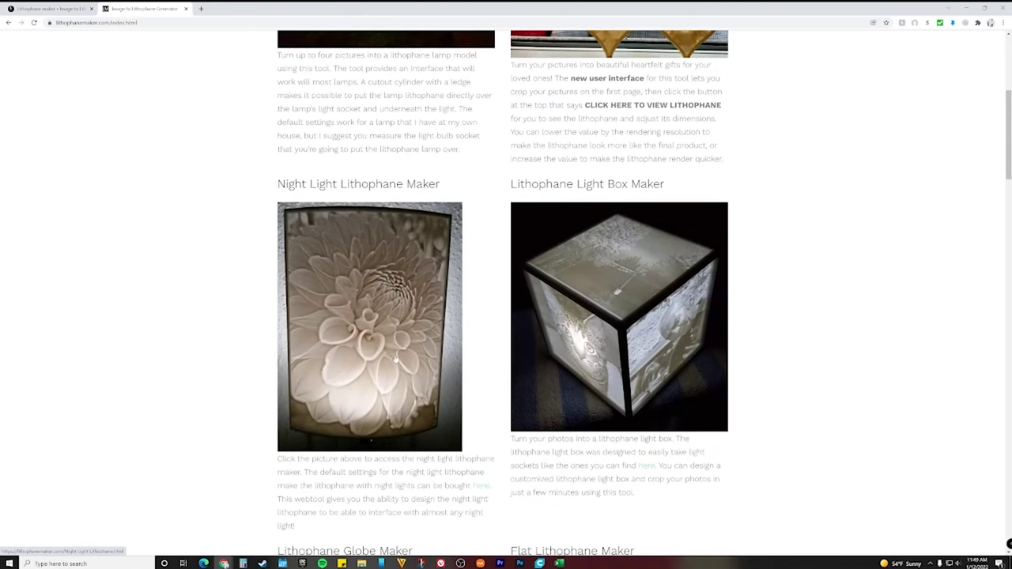
scroll(394, 359, "down", 4)
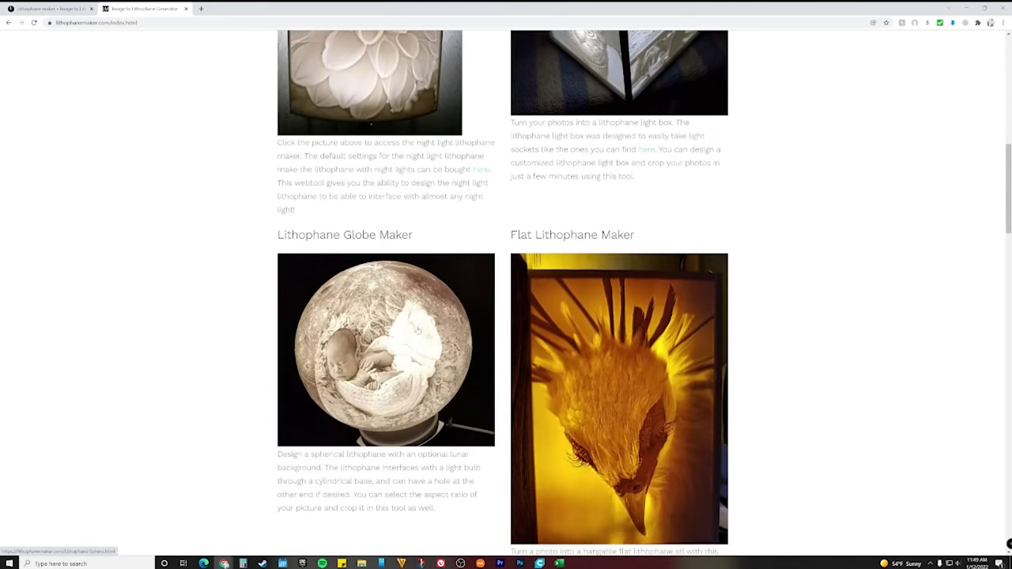
scroll(400, 324, "down", 2)
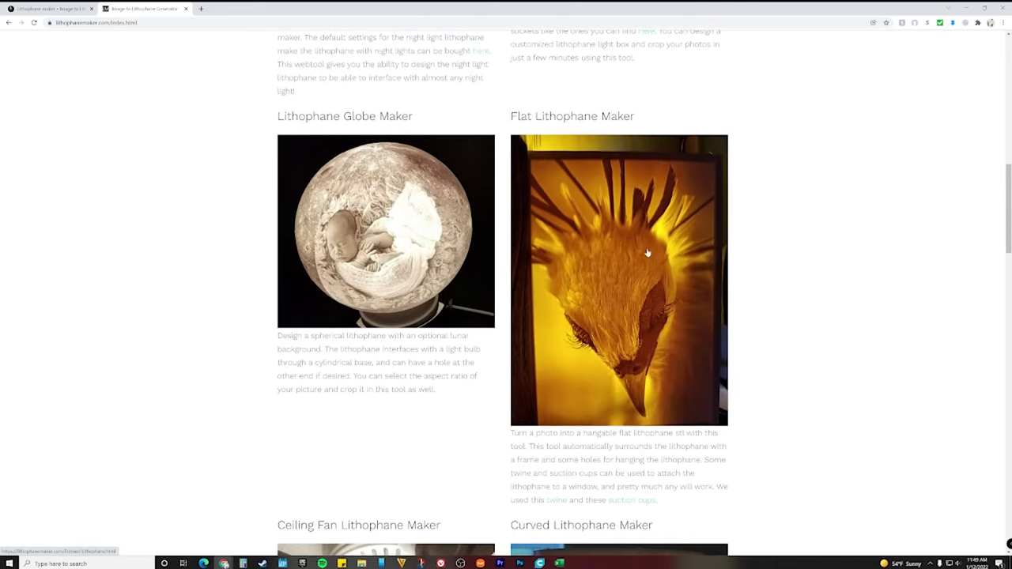
scroll(353, 334, "down", 3)
scroll(627, 308, "down", 1)
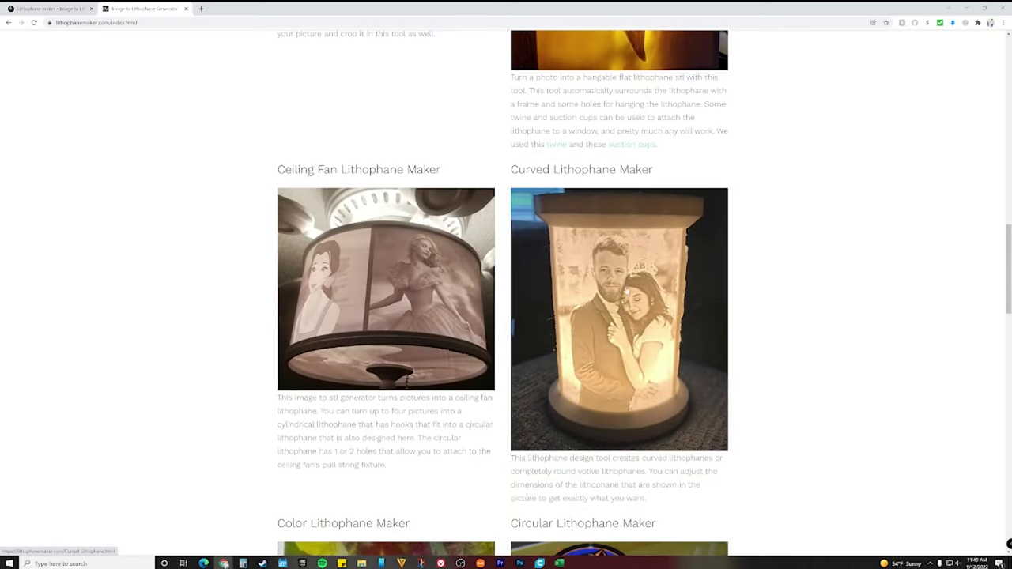
scroll(434, 244, "down", 5)
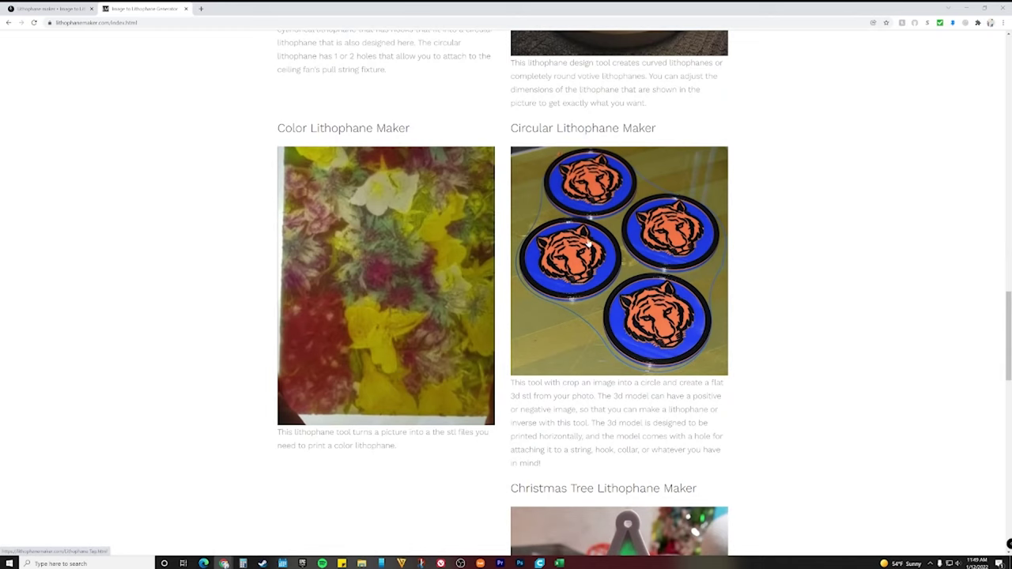
scroll(607, 196, "down", 11)
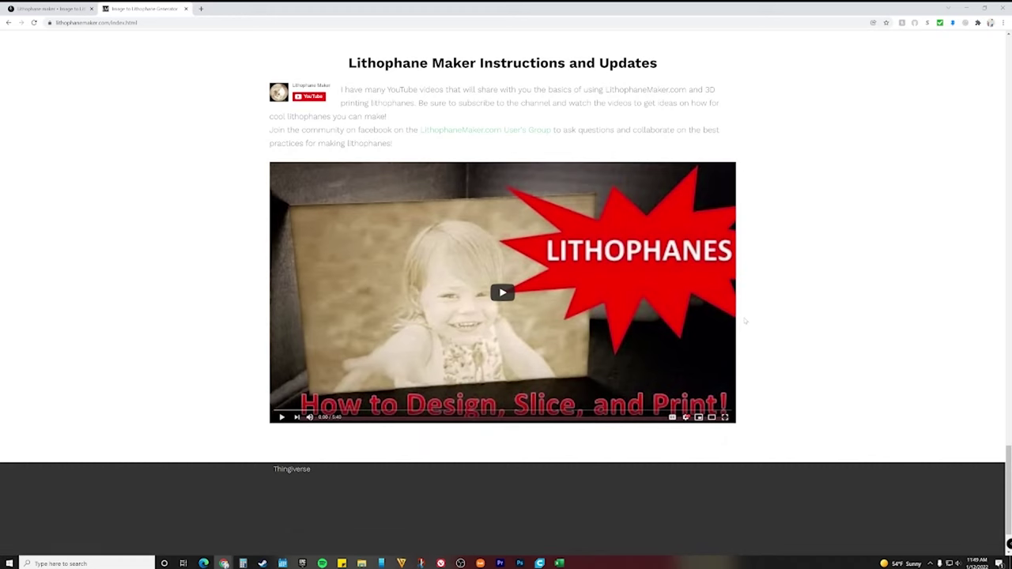
key("Home")
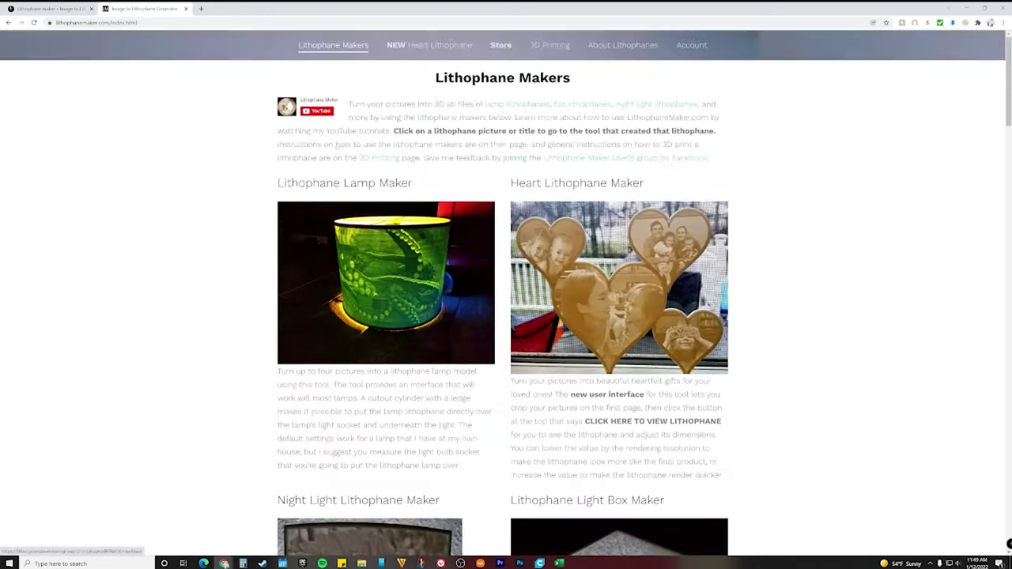
scroll(347, 331, "down", 6)
scroll(347, 331, "down", 2)
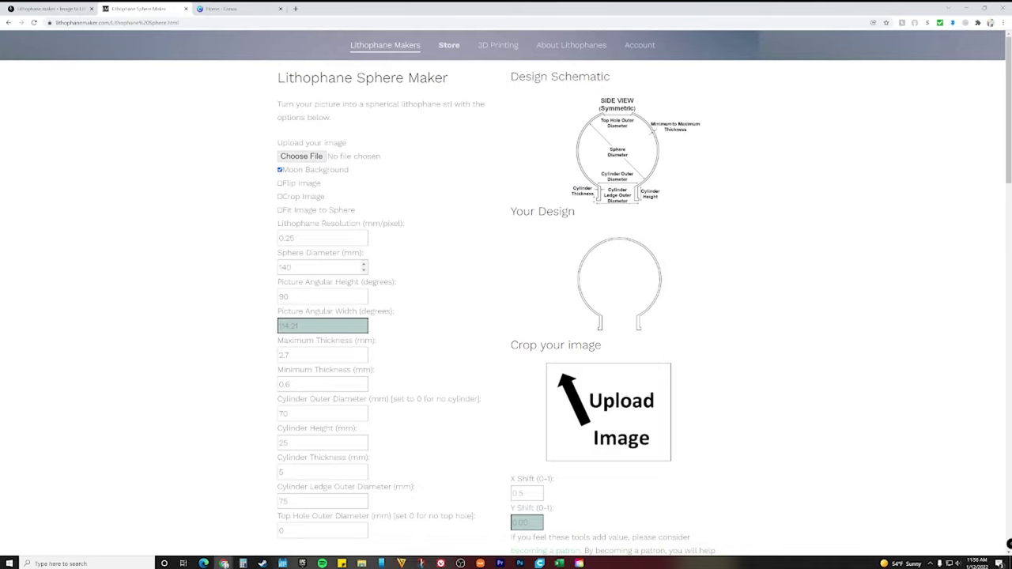
Upload the portrait photo into the Lithophane Sphere Maker for cropping.
scroll(506, 292, "down", 1)
scroll(506, 292, "up", 1)
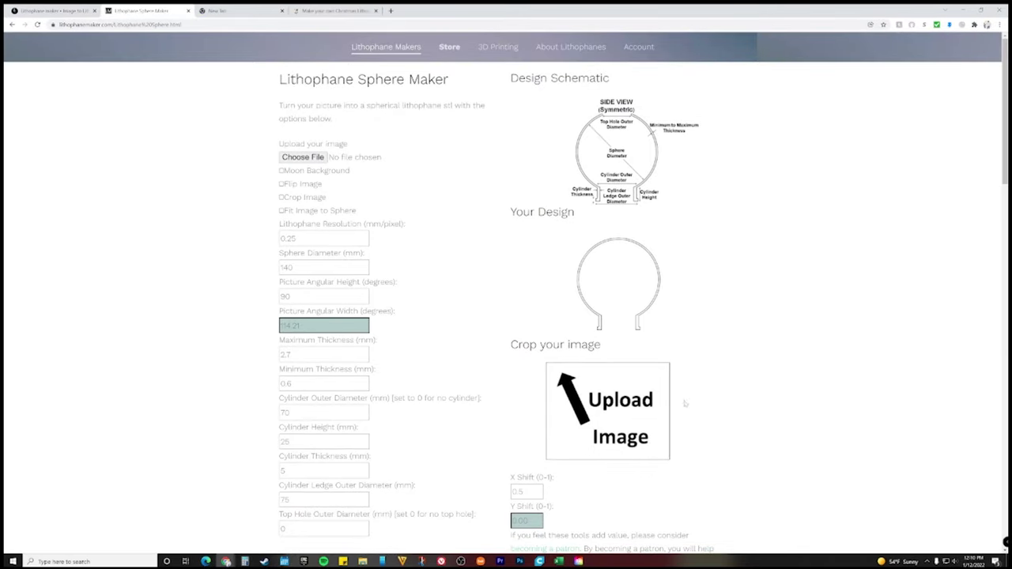
left_click(302, 157)
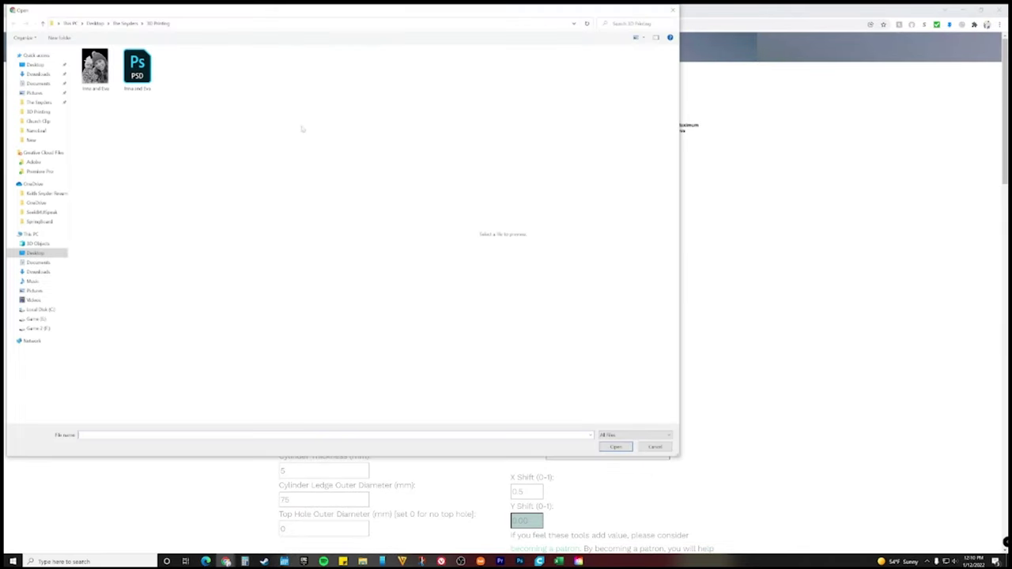
left_click(95, 68)
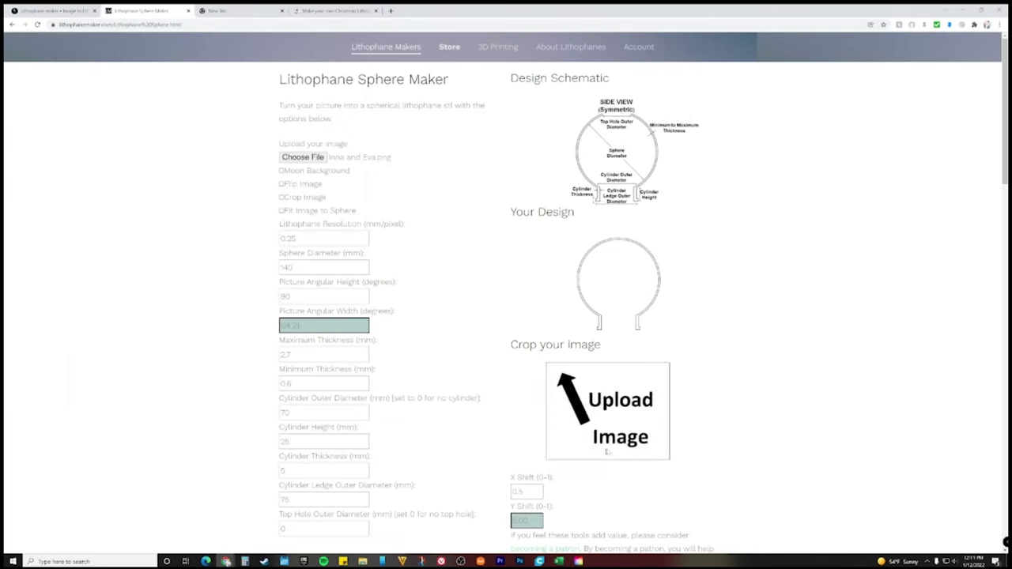
left_click(609, 446)
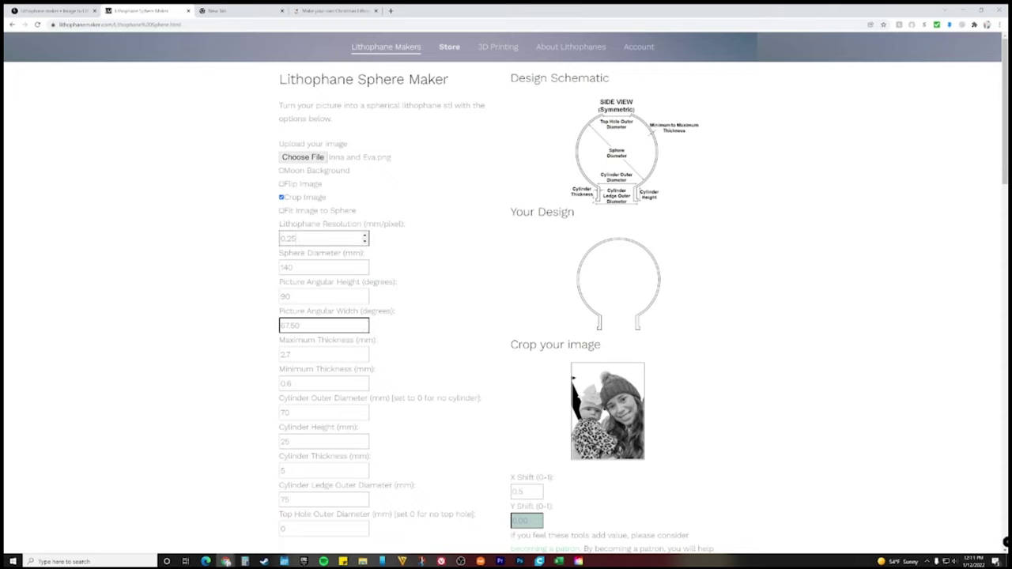
Set sphere diameter to 50, picture angular width to 360°, and maximum thickness to 2.4.
key("Tab")
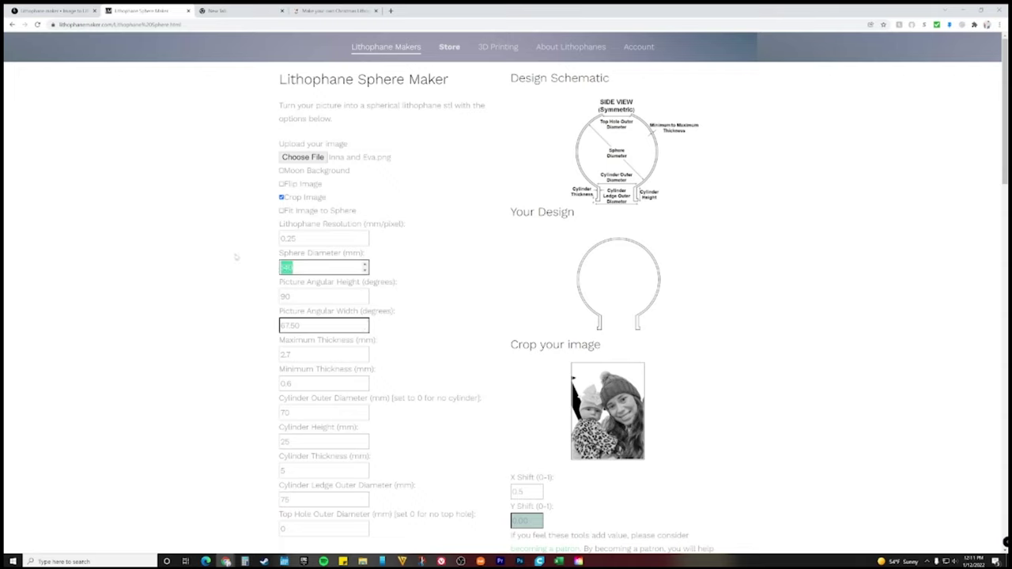
type("50")
key("Tab")
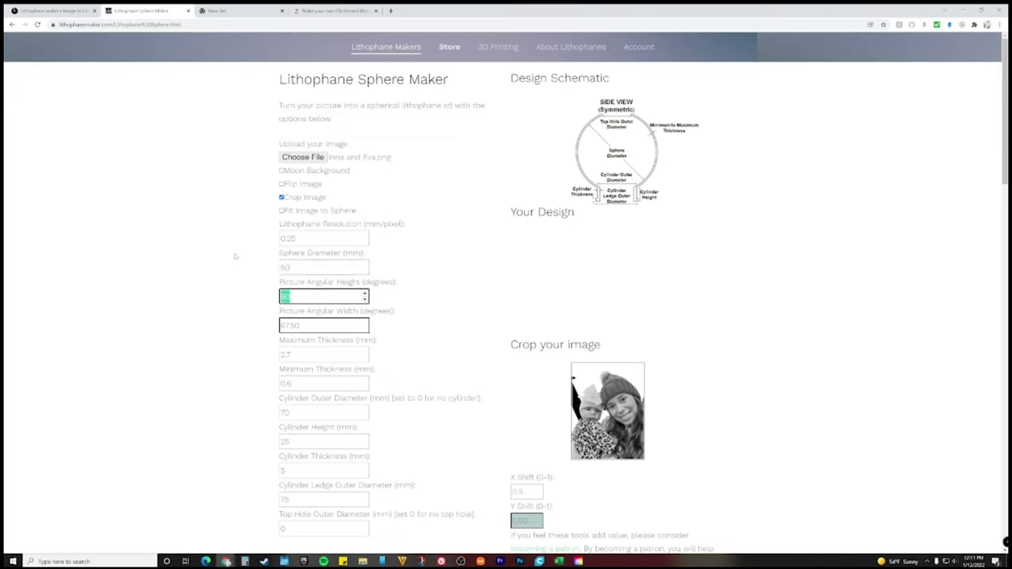
key("Tab")
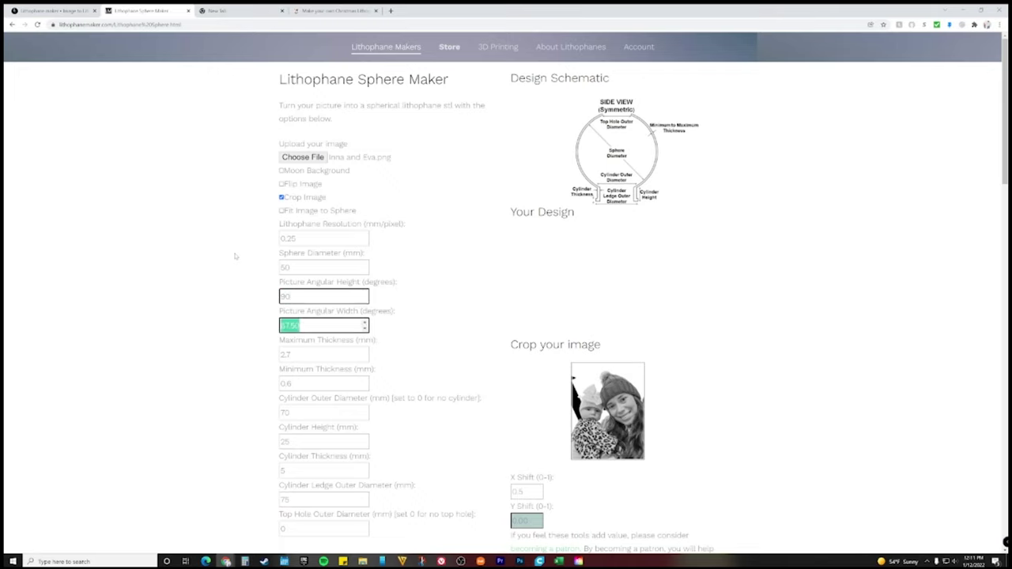
type("360")
key("Tab")
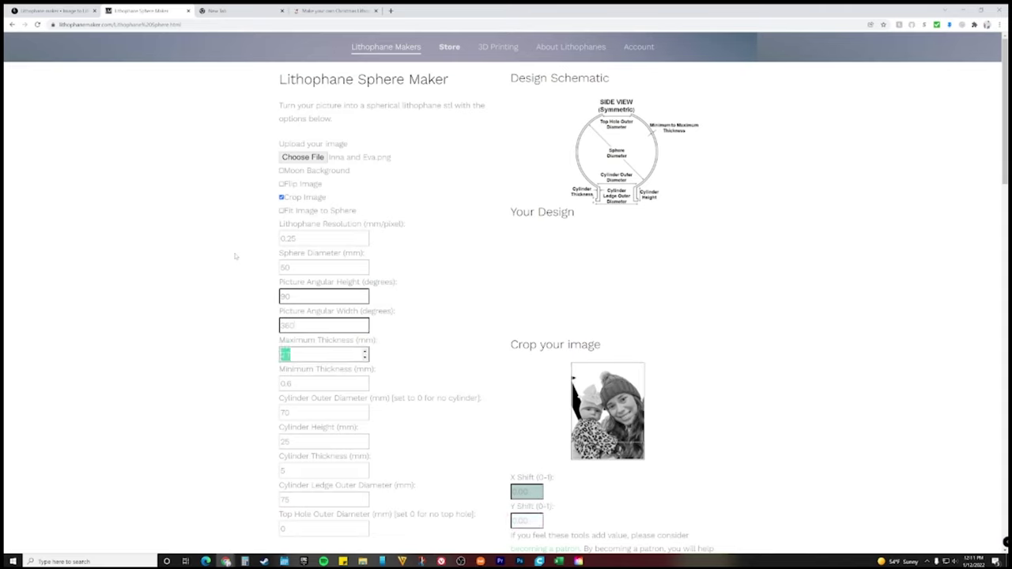
type("2.4")
key("Tab")
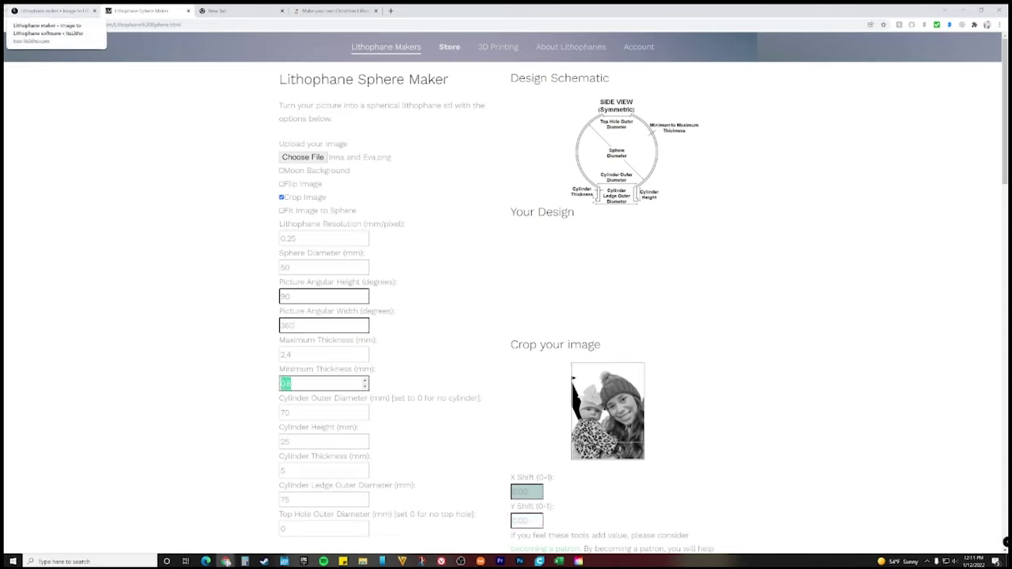
Set cylinder outer diameter 15, height 4, thickness 2 mm, ledge diameter 17 mm, and flip the image.
key("Tab")
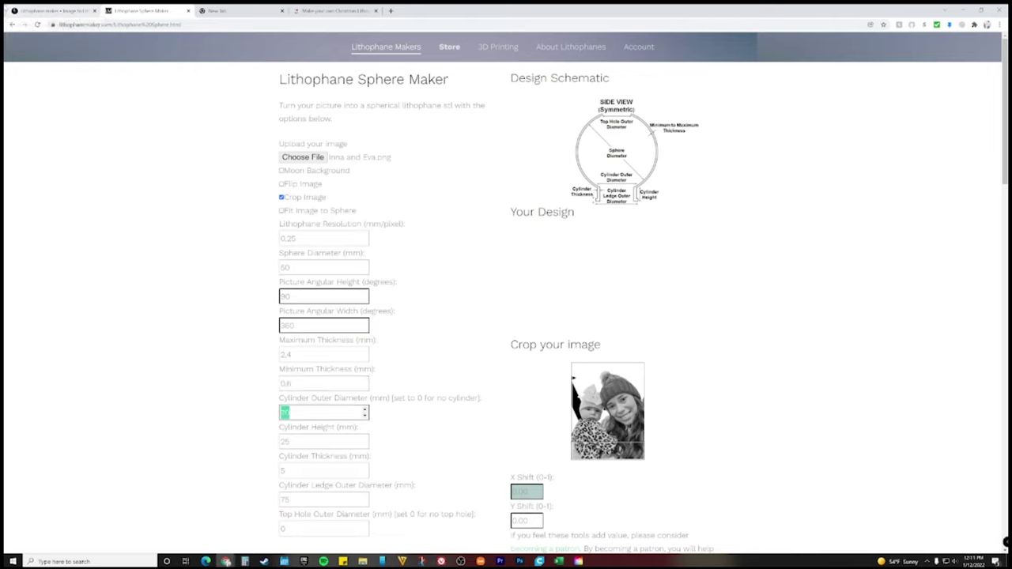
type("15.6")
key("Tab")
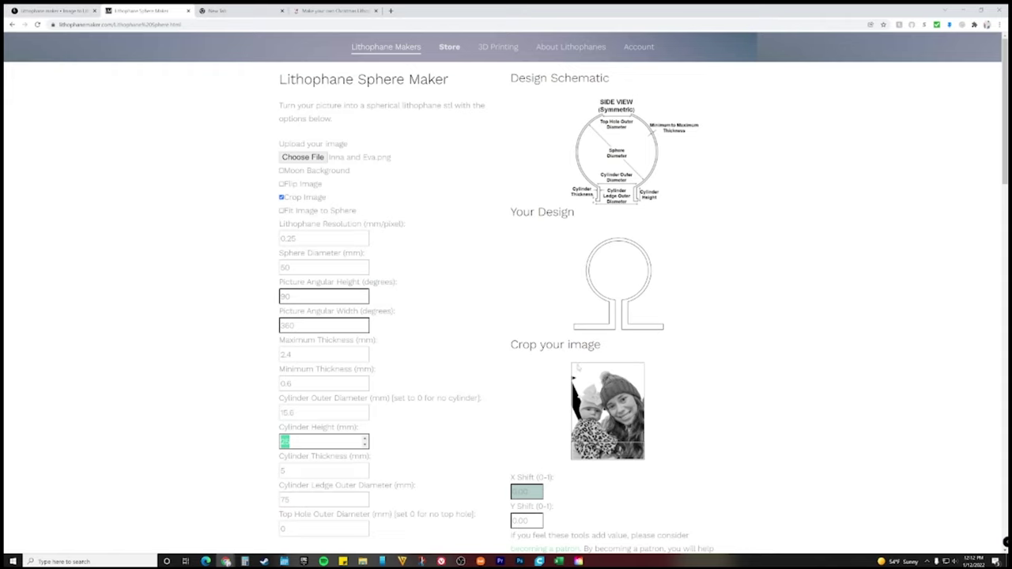
scroll(506, 322, "down", 1)
scroll(506, 323, "down", 1)
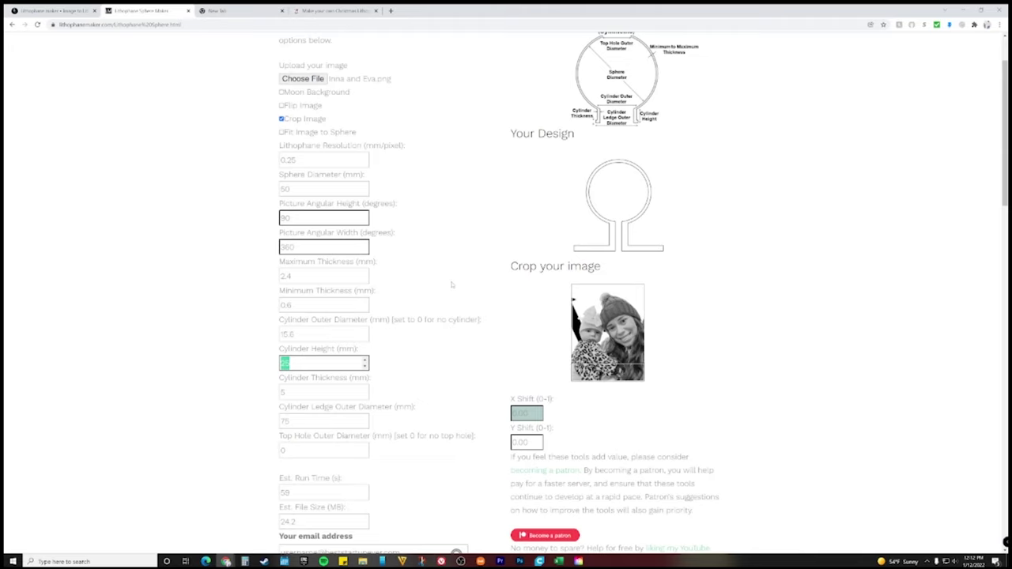
type("4")
key("Tab")
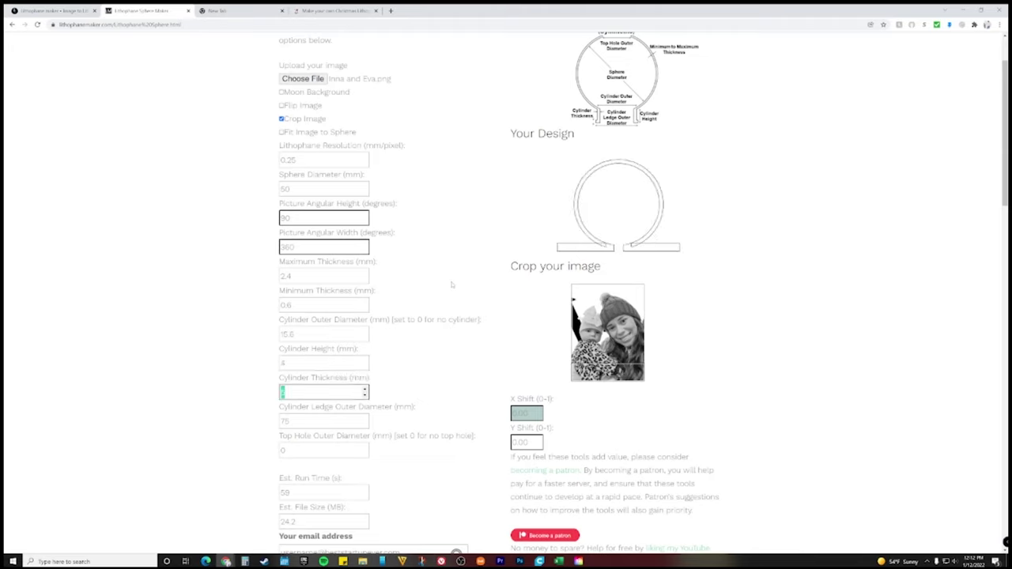
type("2")
key("Tab")
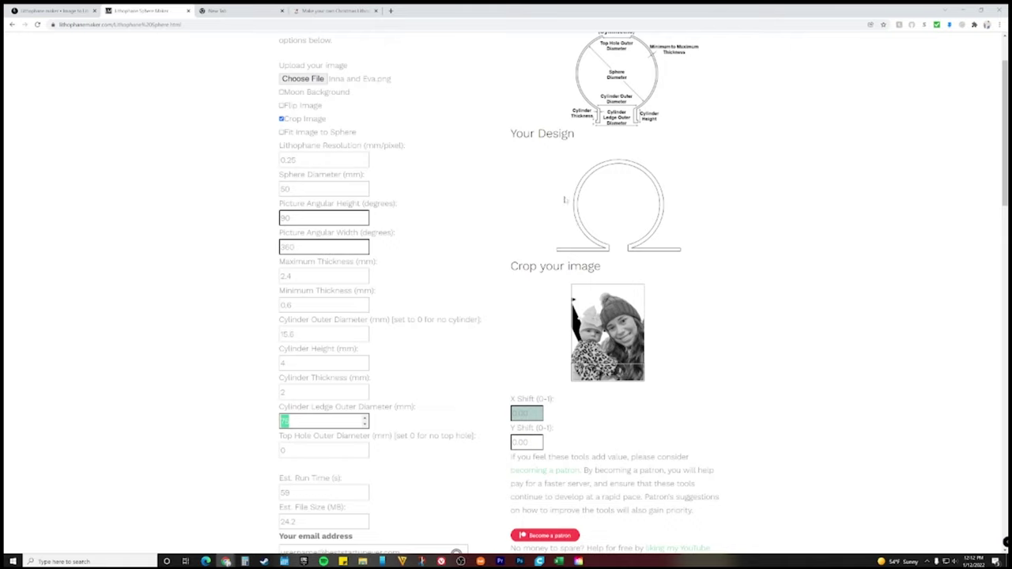
type("37")
key("Tab")
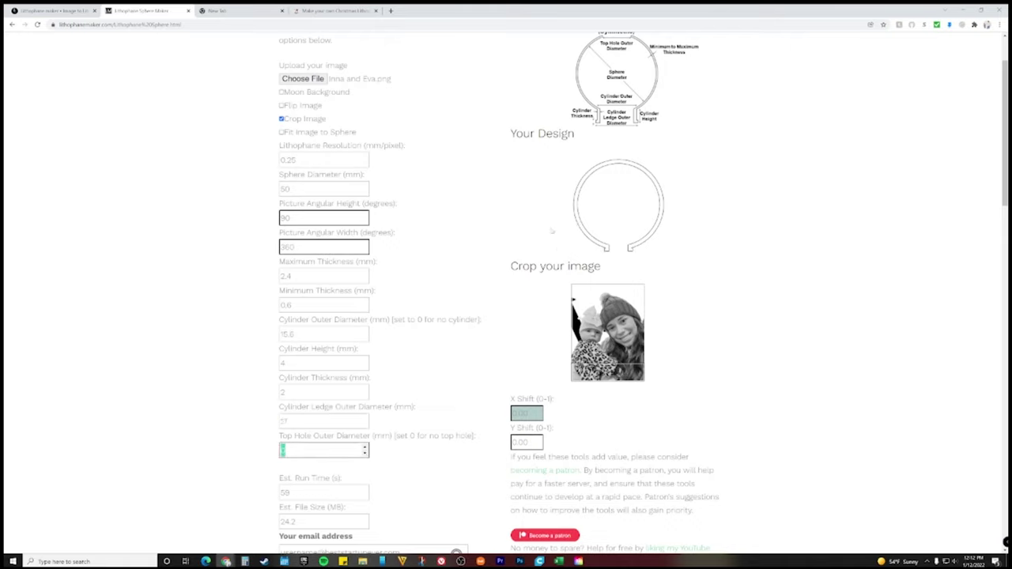
left_click(281, 106)
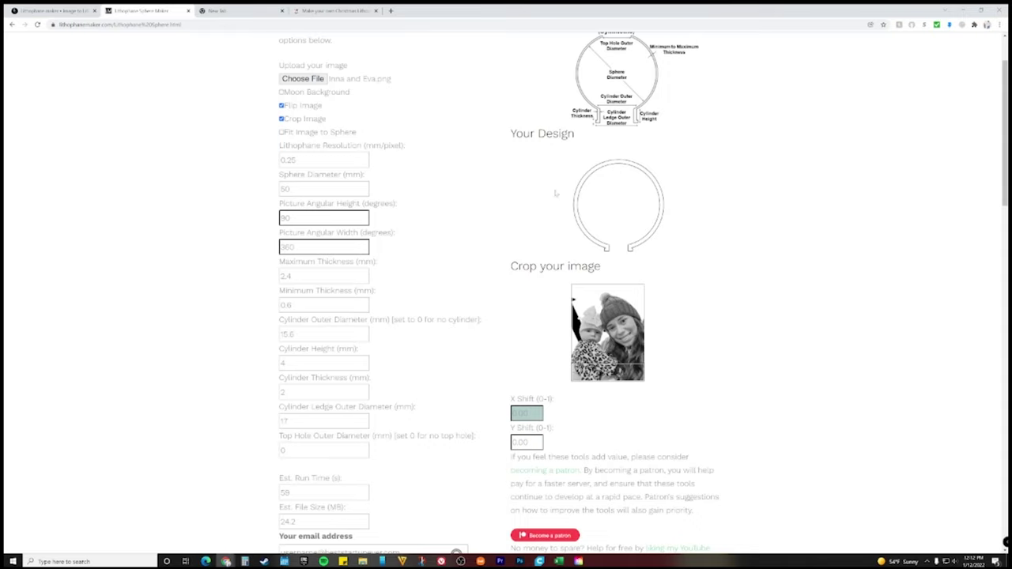
Turn on Moon Background, autofill the account e-mail, and generate the sphere STL.
left_click(281, 92)
scroll(512, 330, "down", 1)
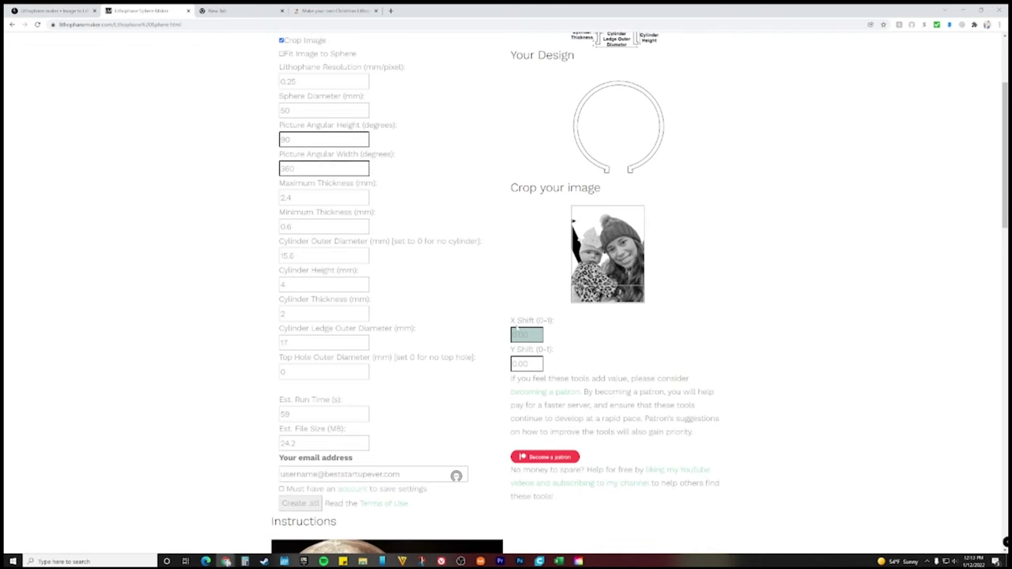
scroll(458, 352, "down", 2)
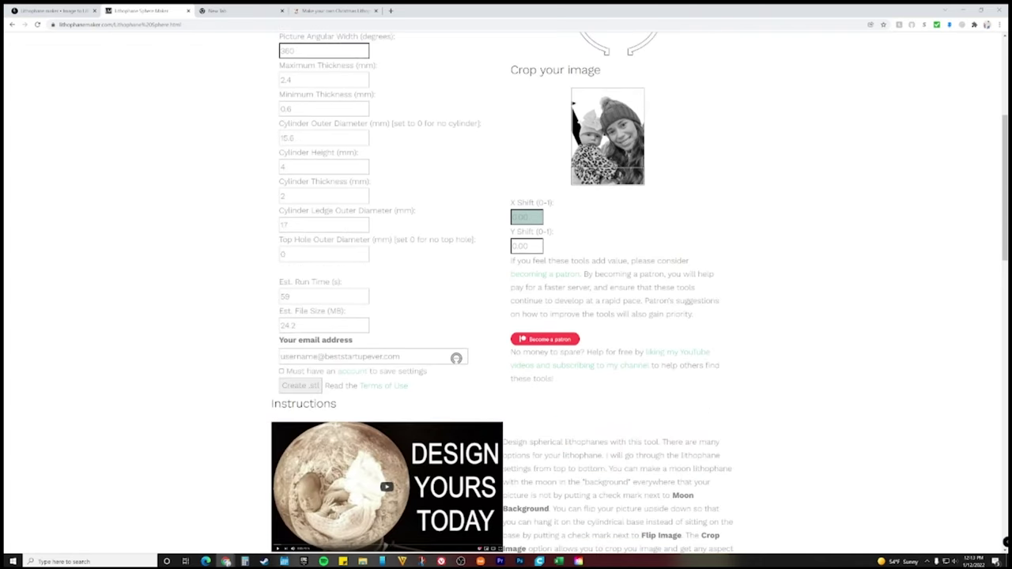
left_click(332, 356)
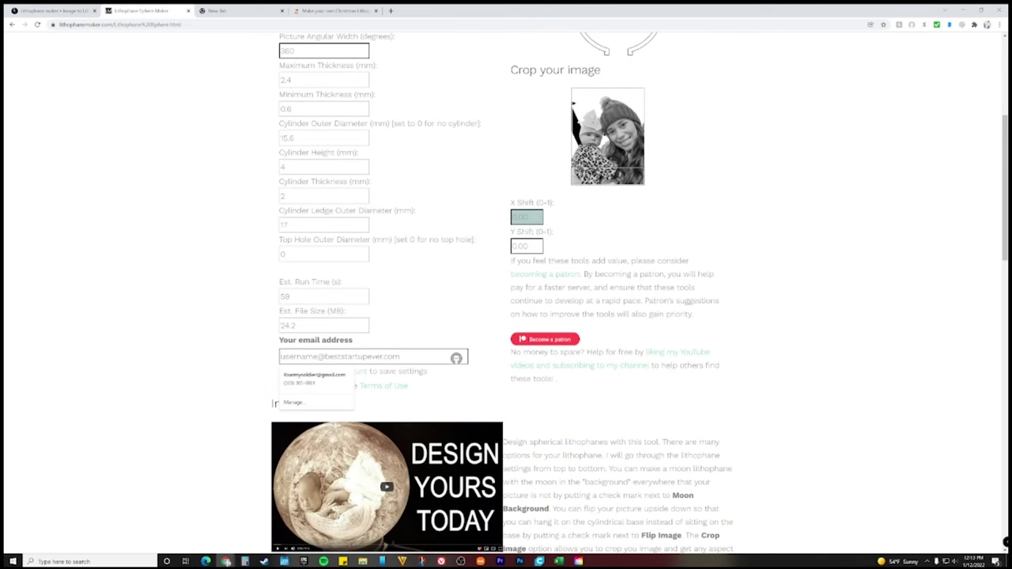
left_click(274, 403)
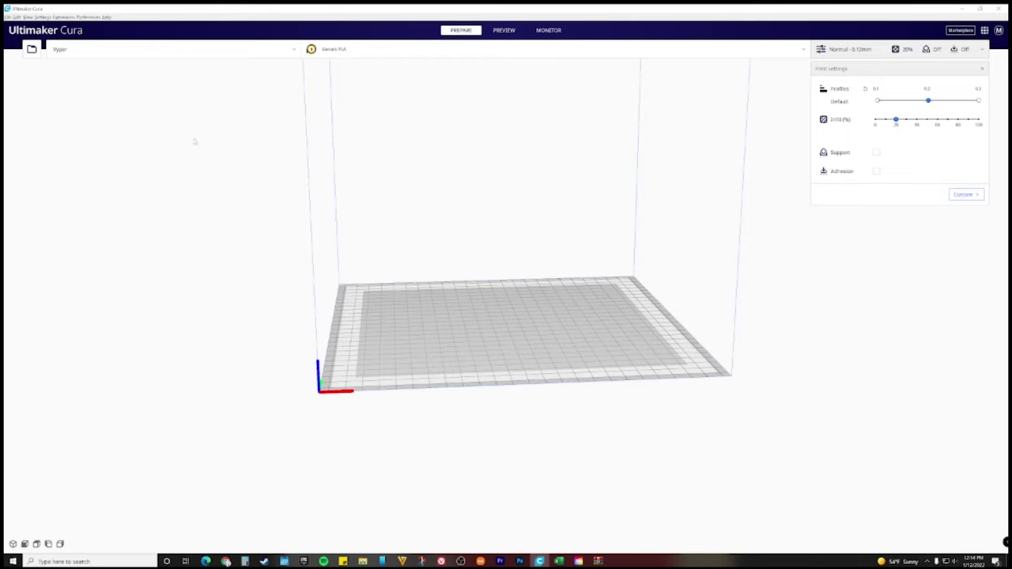
Load the downloaded sphere STL into Cura and rotate it to a side view.
left_click(32, 49)
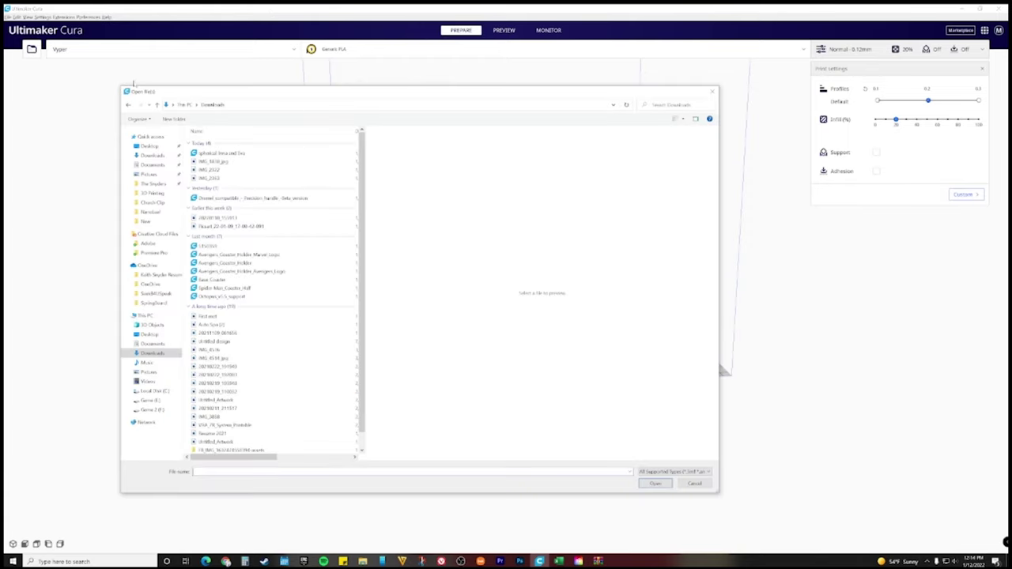
left_click(221, 153)
left_click(655, 483)
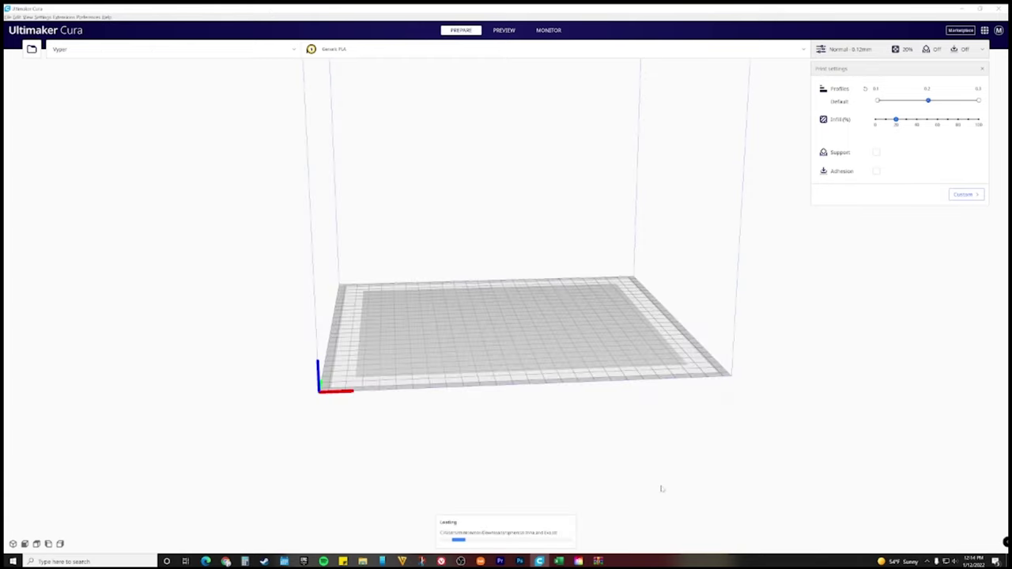
scroll(607, 340, "up", 8)
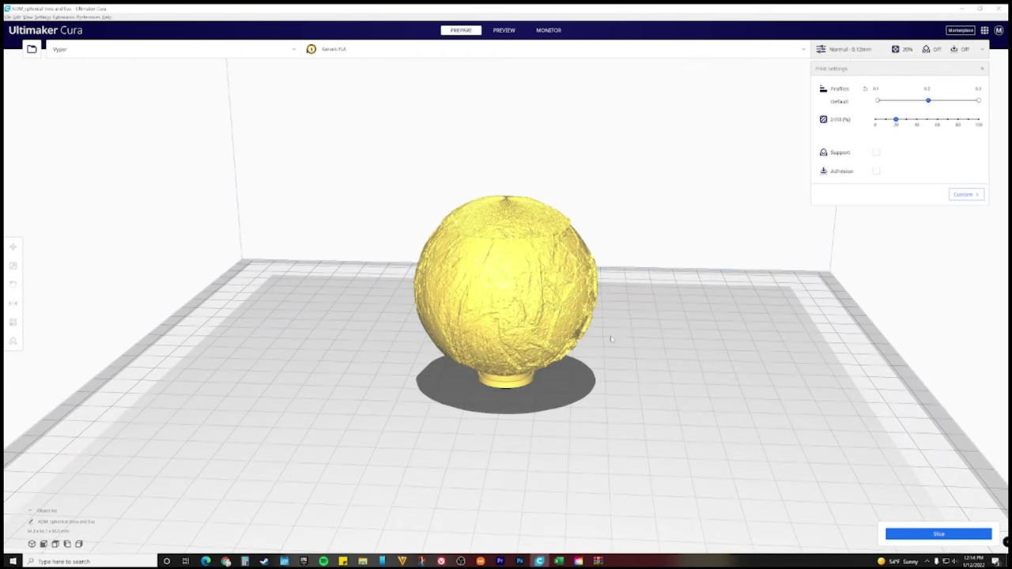
right_click(609, 339)
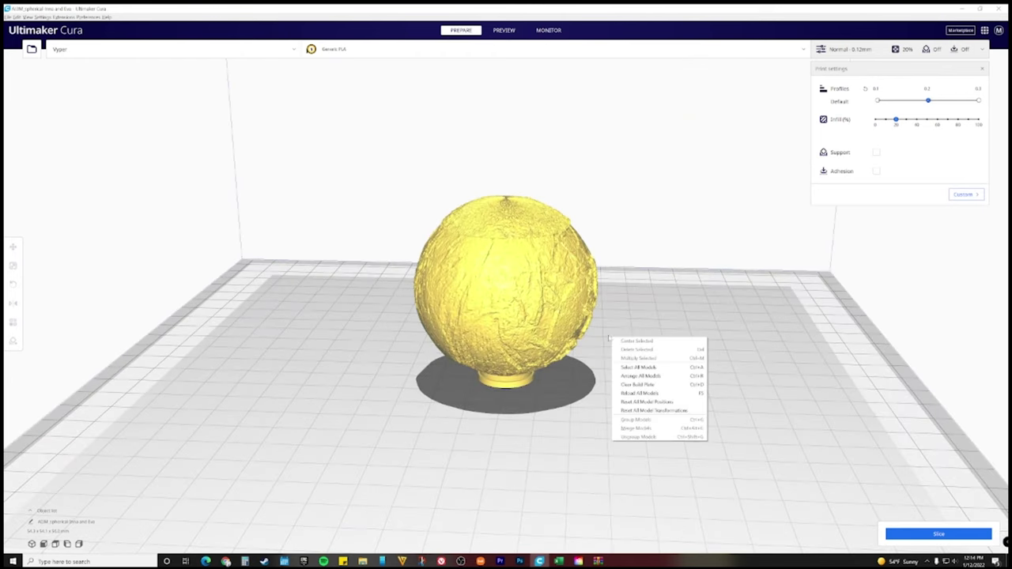
left_click(638, 366)
left_click(12, 284)
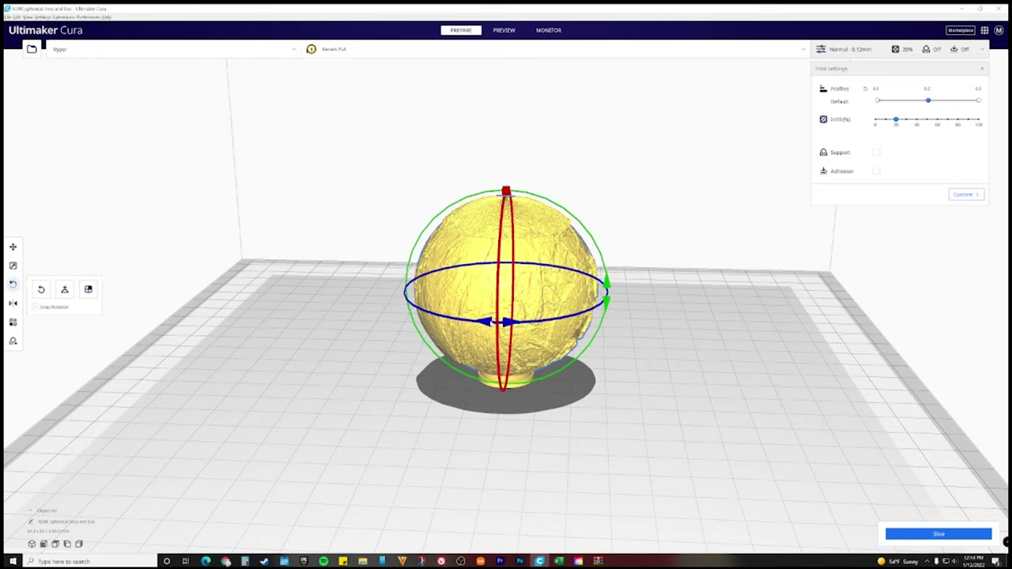
left_click_drag(494, 323, 494, 321)
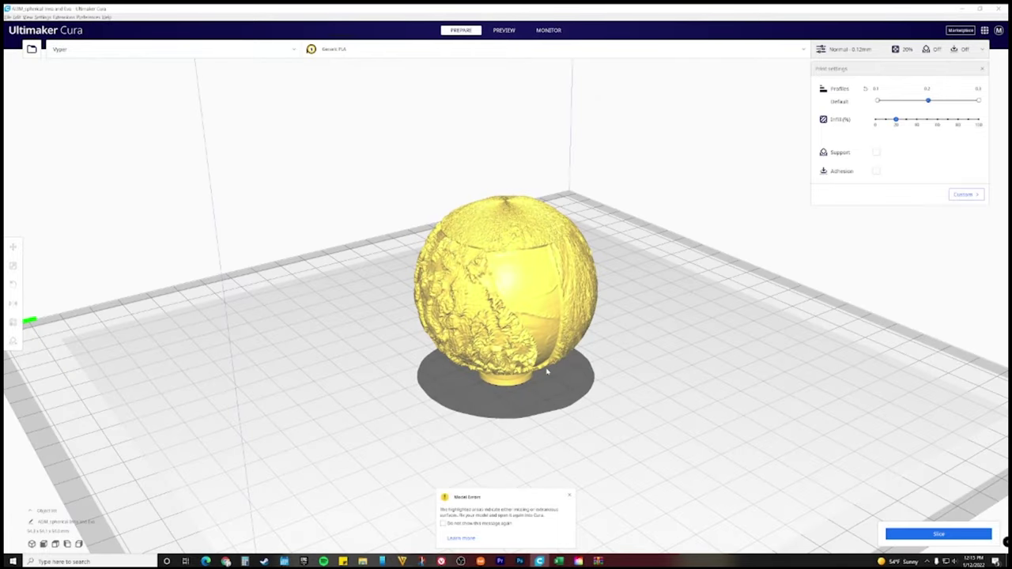
right_click_drag(546, 371, 537, 271)
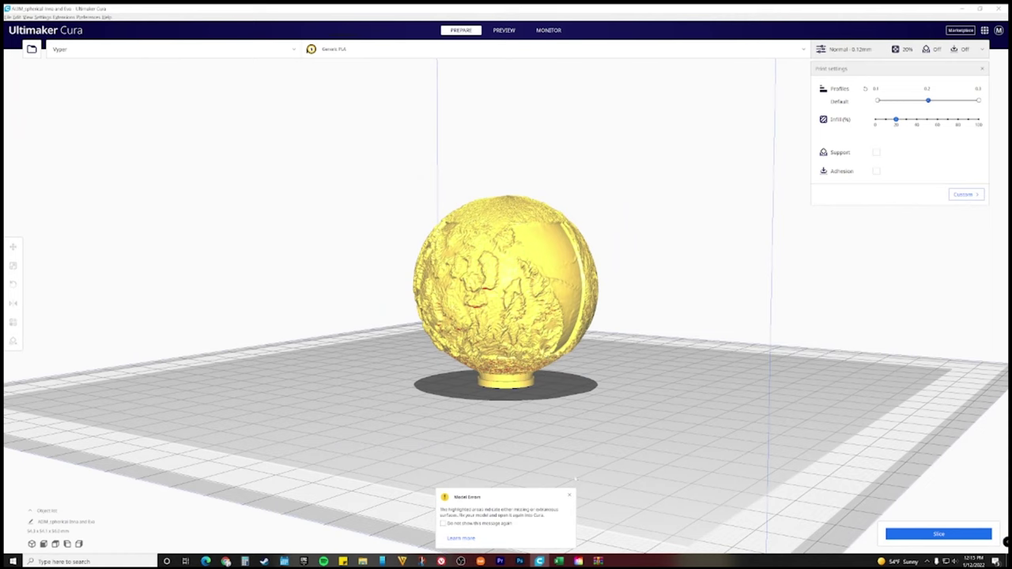
left_click(569, 496)
Back on the Sphere Maker page, enable Fit Image to Sphere.
mouse_move(226, 555)
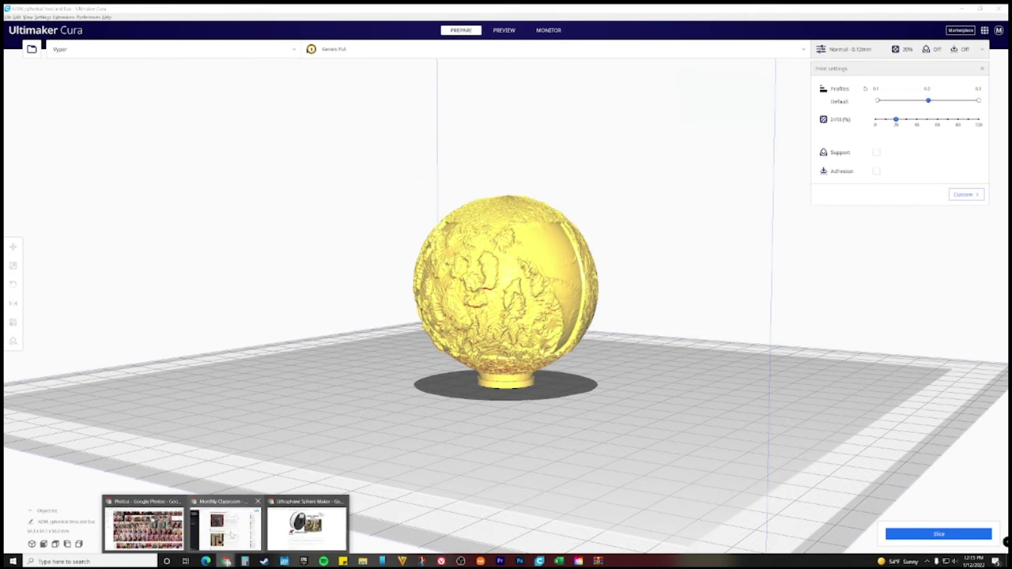
left_click(307, 525)
scroll(590, 241, "up", 15)
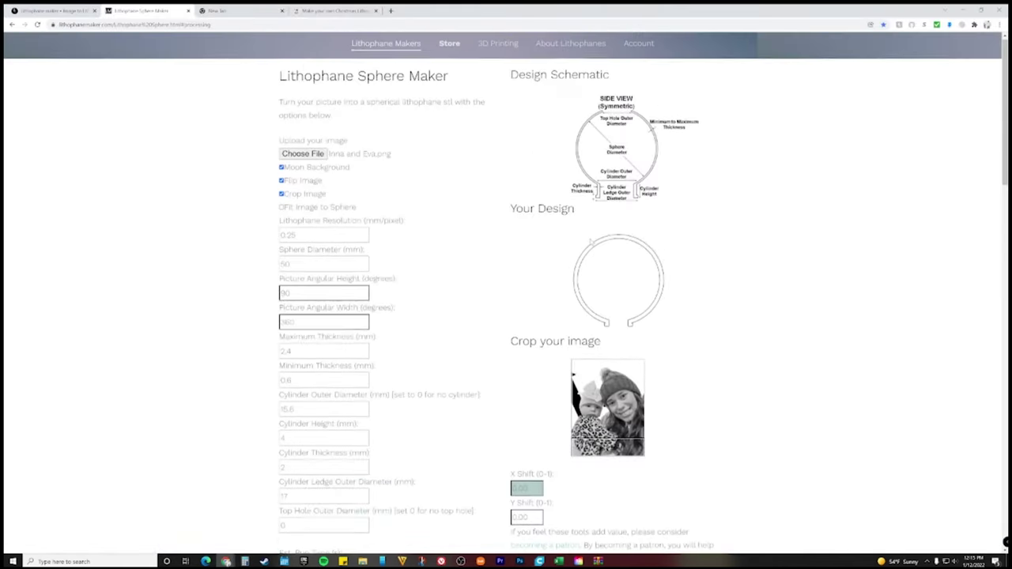
scroll(590, 241, "down", 1)
left_click(282, 128)
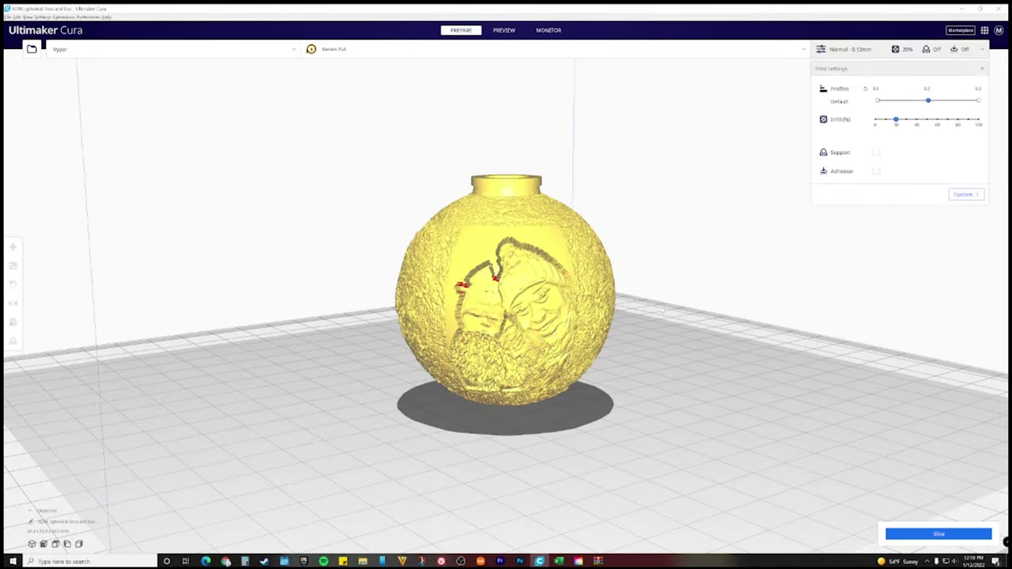
right_click_drag(650, 324, 609, 316)
scroll(617, 325, "down", 5)
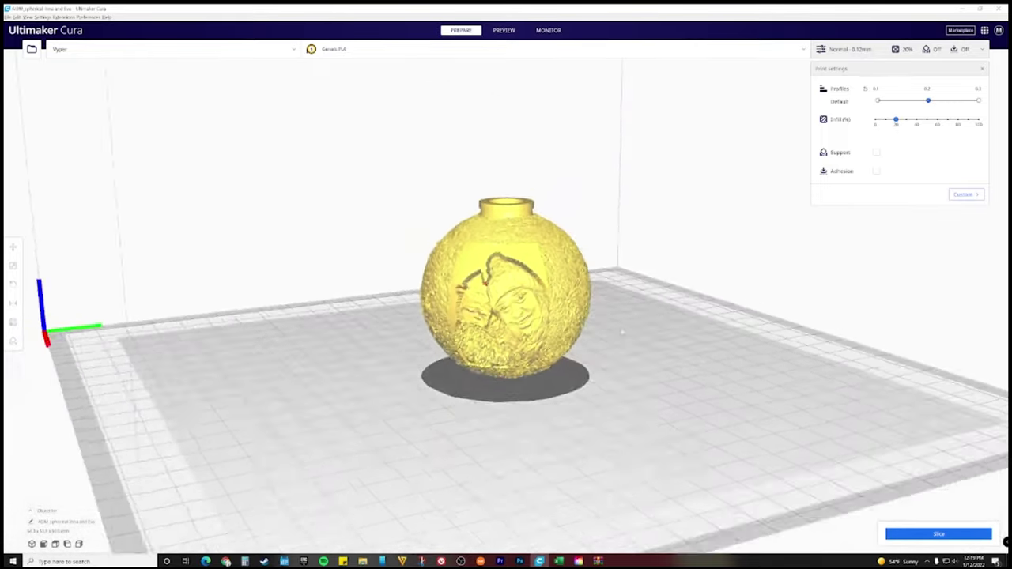
scroll(625, 330, "up", 2)
right_click_drag(624, 331, 496, 298)
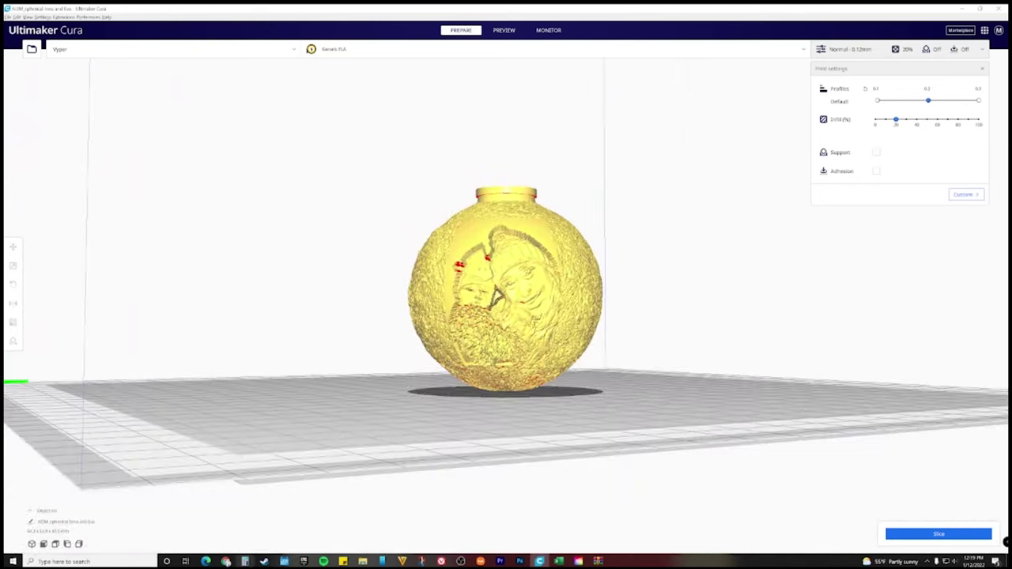
mouse_move(226, 561)
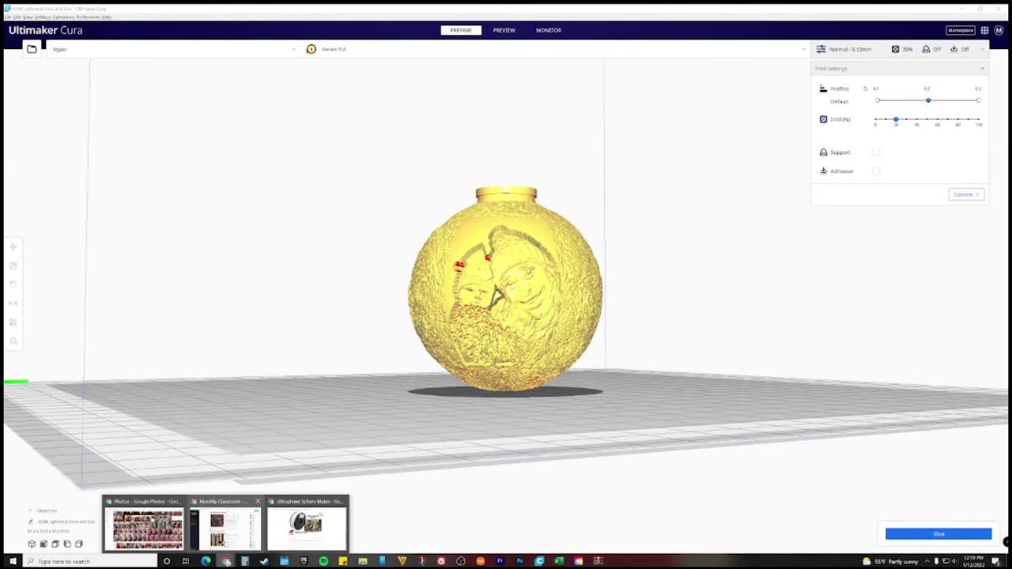
left_click(225, 525)
Review the Sphere Maker settings, then return to the sphere model in Cura.
scroll(430, 270, "up", 10)
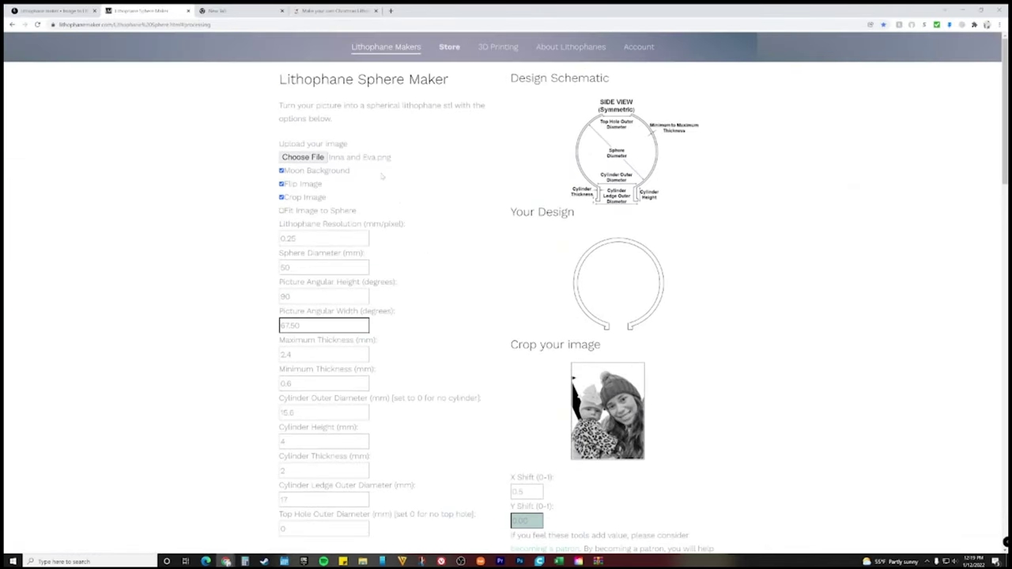
scroll(382, 176, "down", 2)
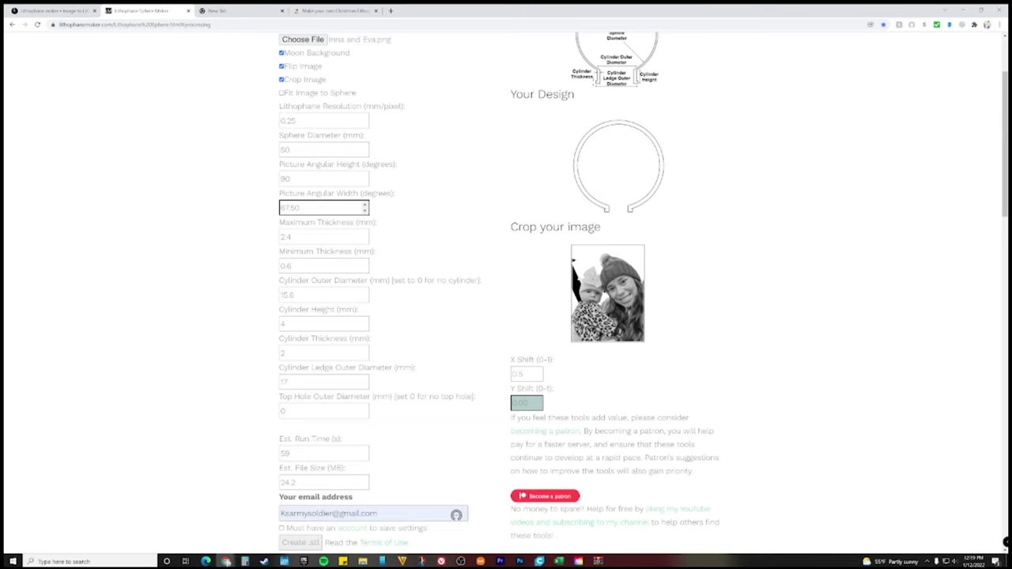
left_click(540, 561)
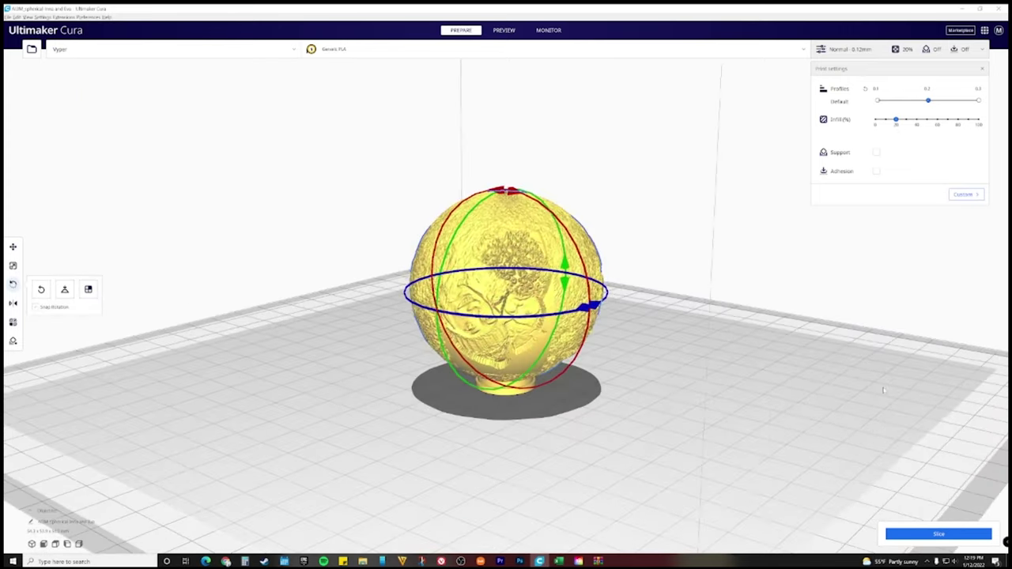
Deselect the sphere and switch between the Custom and Recommended print settings views.
left_click(639, 373)
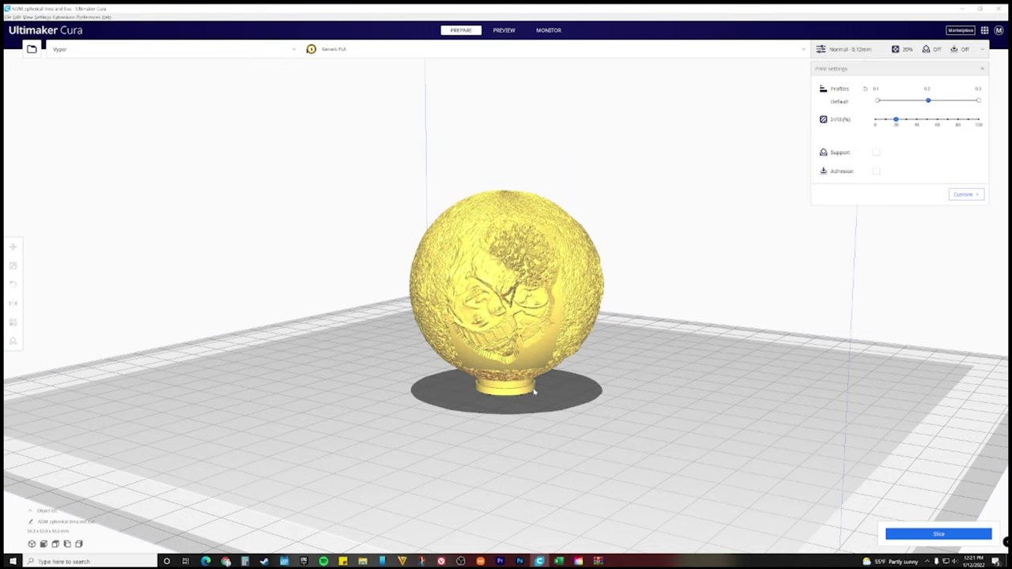
left_click(876, 170)
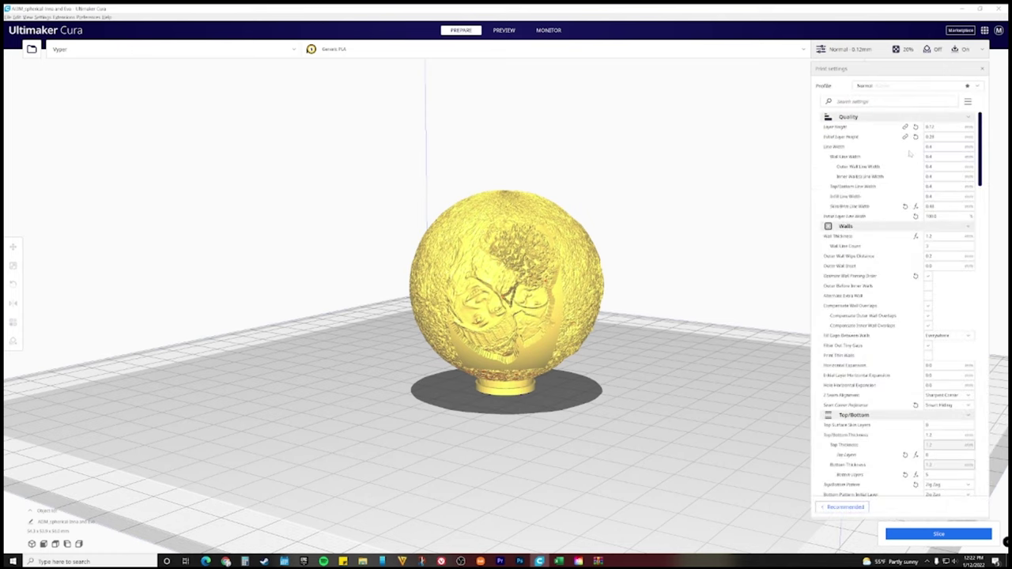
scroll(878, 332, "down", 3)
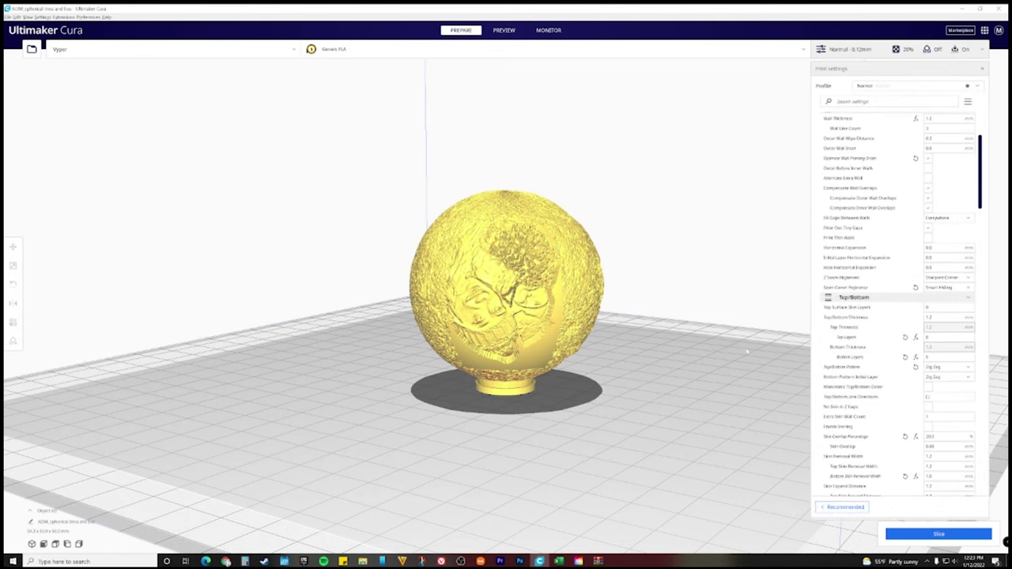
left_click(844, 506)
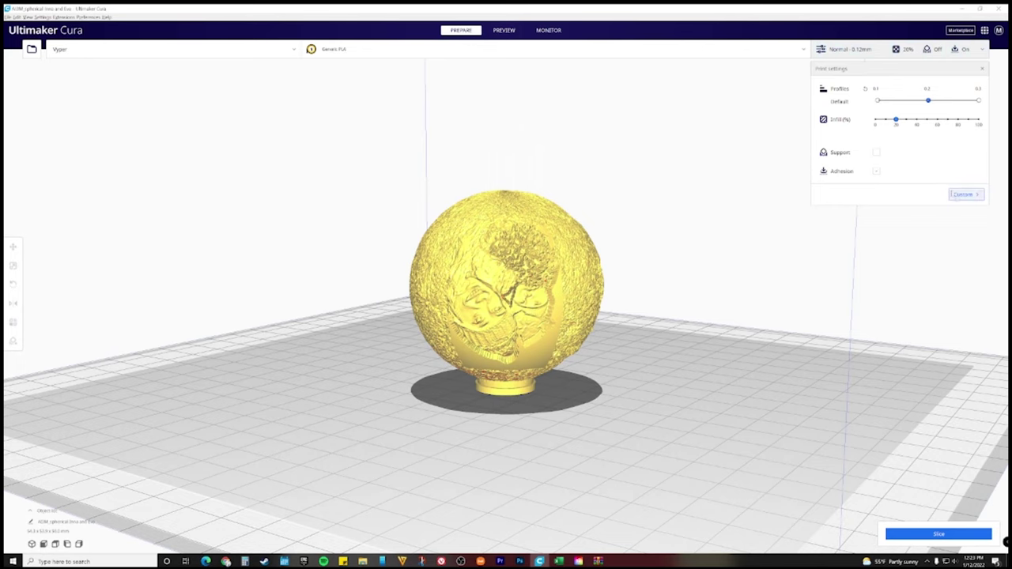
left_click(963, 194)
Set infill density to 100%.
scroll(897, 304, "up", 3)
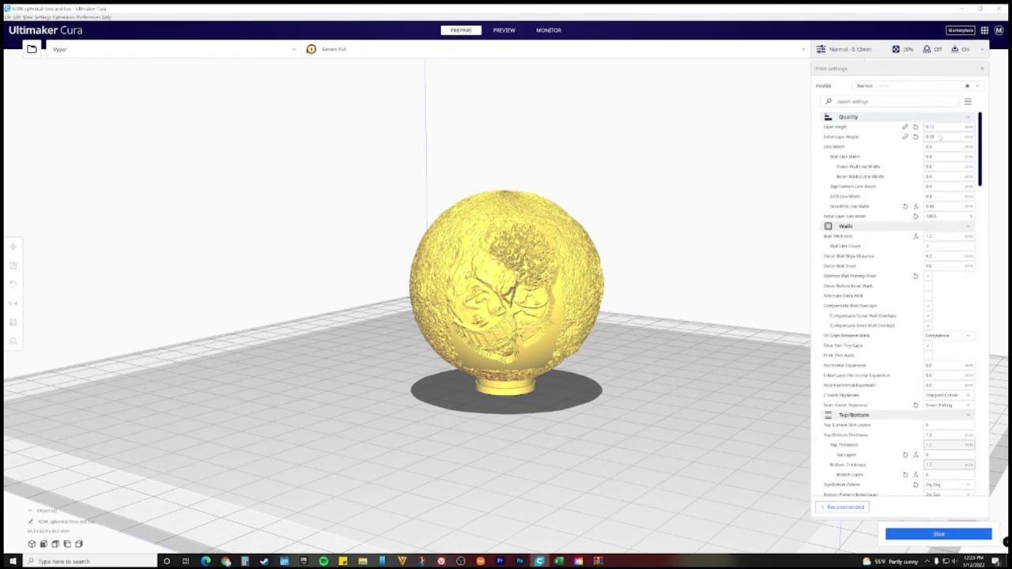
mouse_move(858, 176)
mouse_move(881, 276)
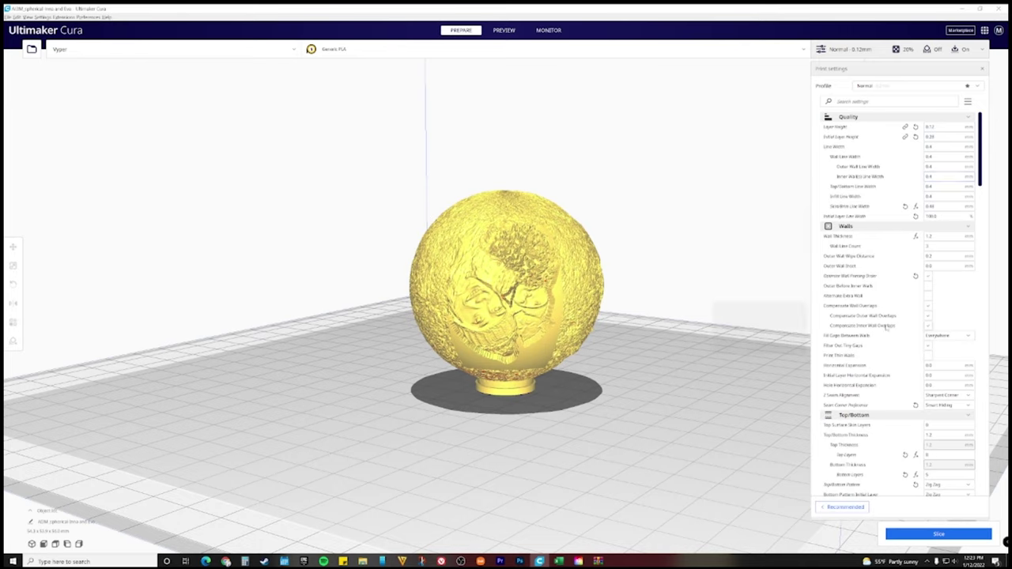
scroll(890, 364, "down", 5)
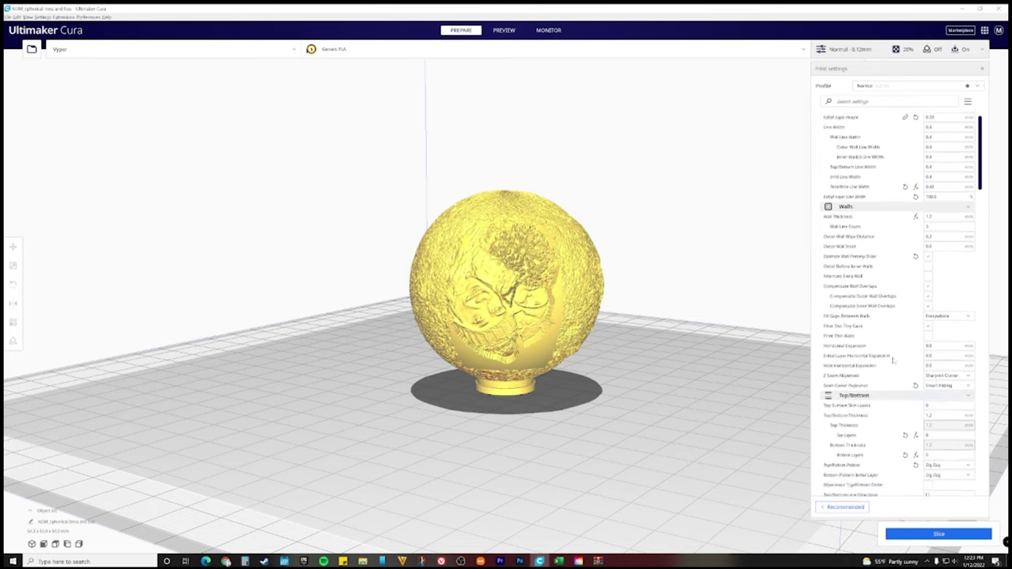
mouse_move(937, 318)
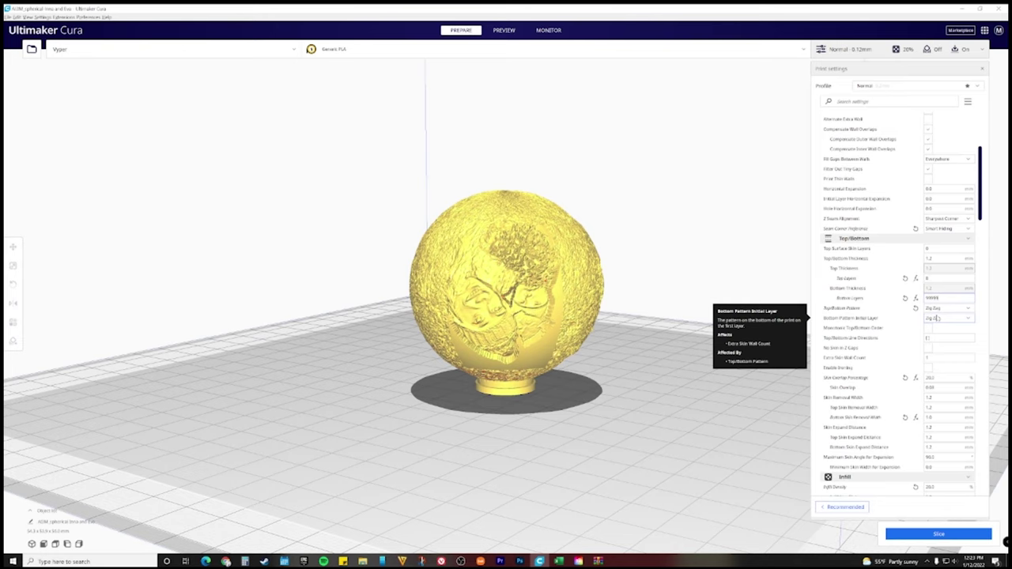
scroll(937, 300, "down", 6)
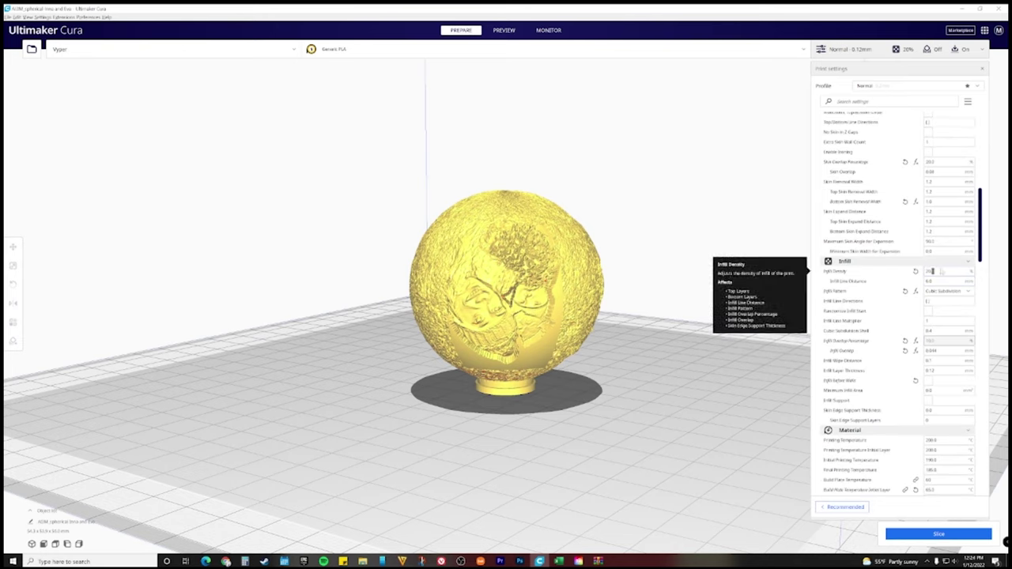
double_click(930, 271)
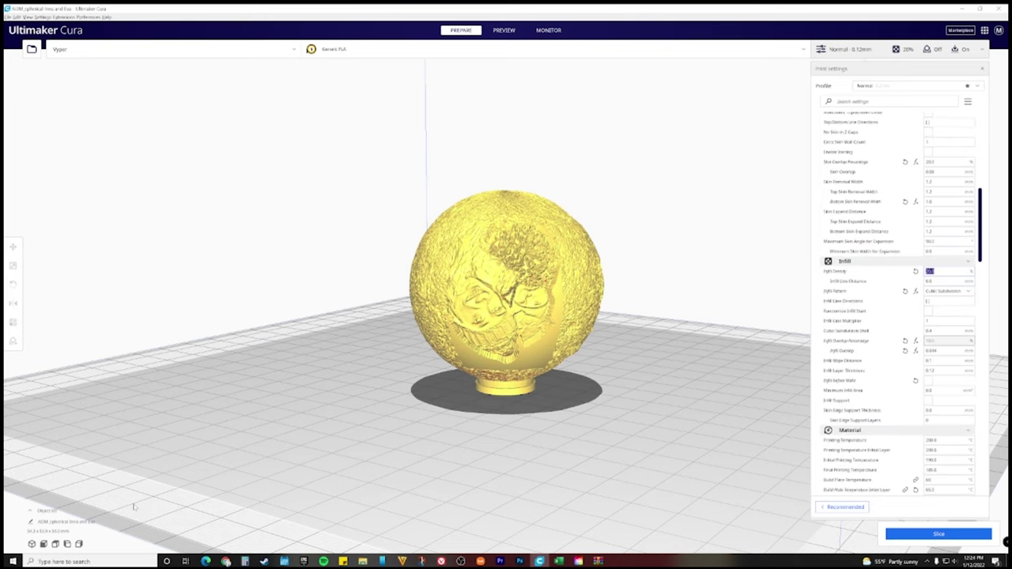
type("100")
key("Tab")
Set Skirt/Brim Minimum Length to 0.
scroll(880, 326, "down", 20)
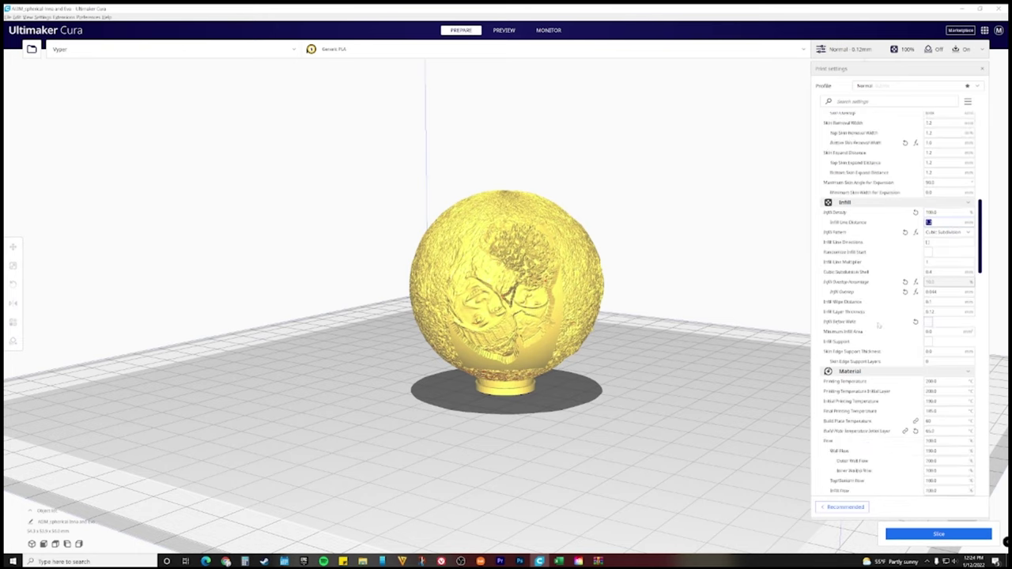
double_click(932, 353)
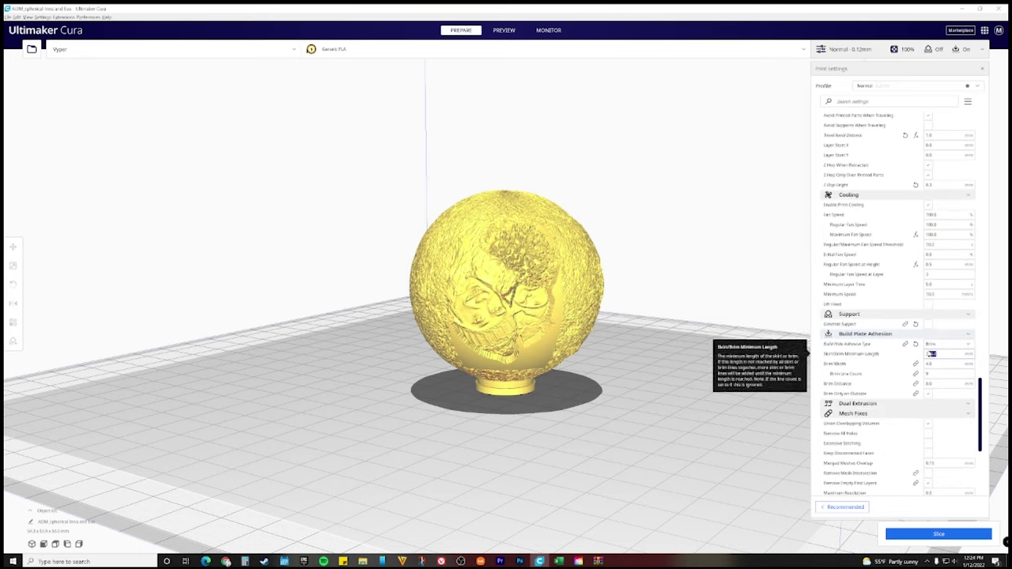
type("0")
key("Tab")
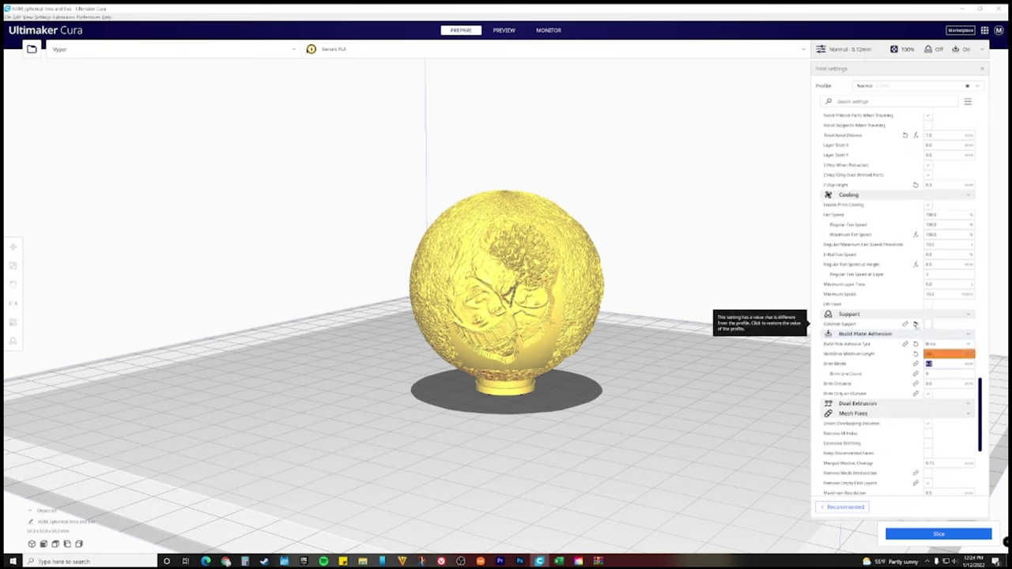
scroll(921, 237, "up", 15)
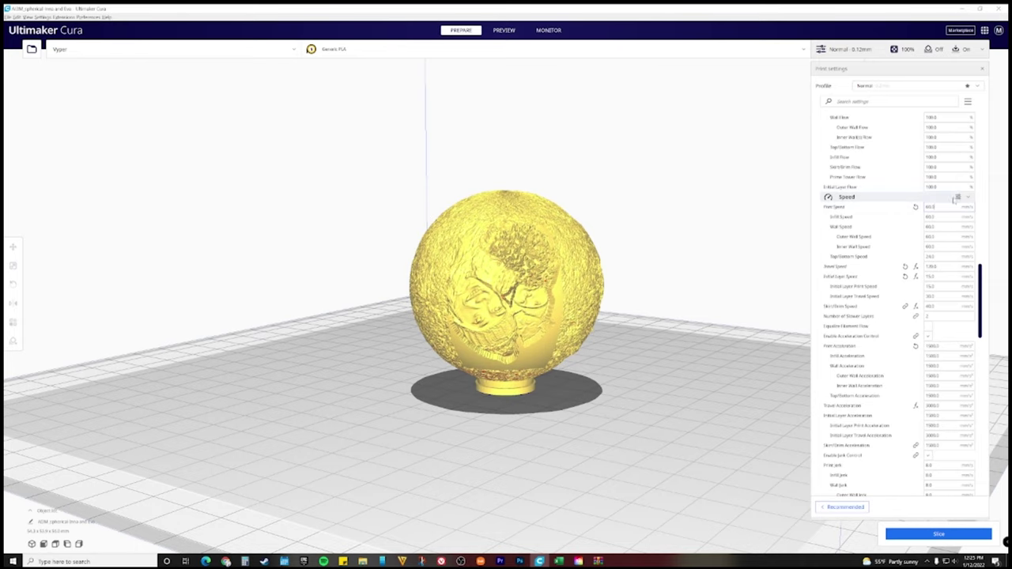
Lower print speed to 45 mm/s and permanently silence the Model Errors notice.
double_click(929, 206)
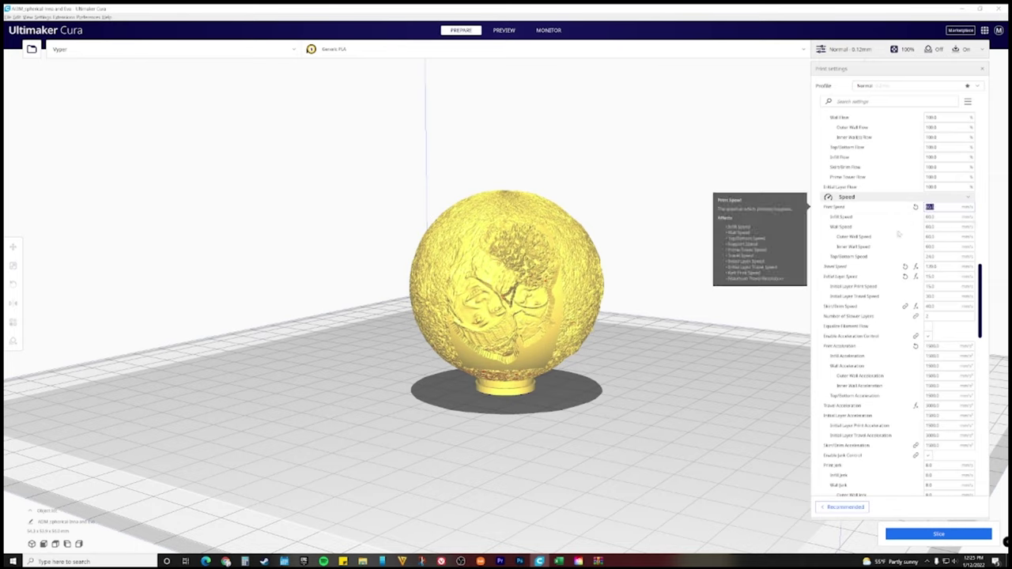
type("45")
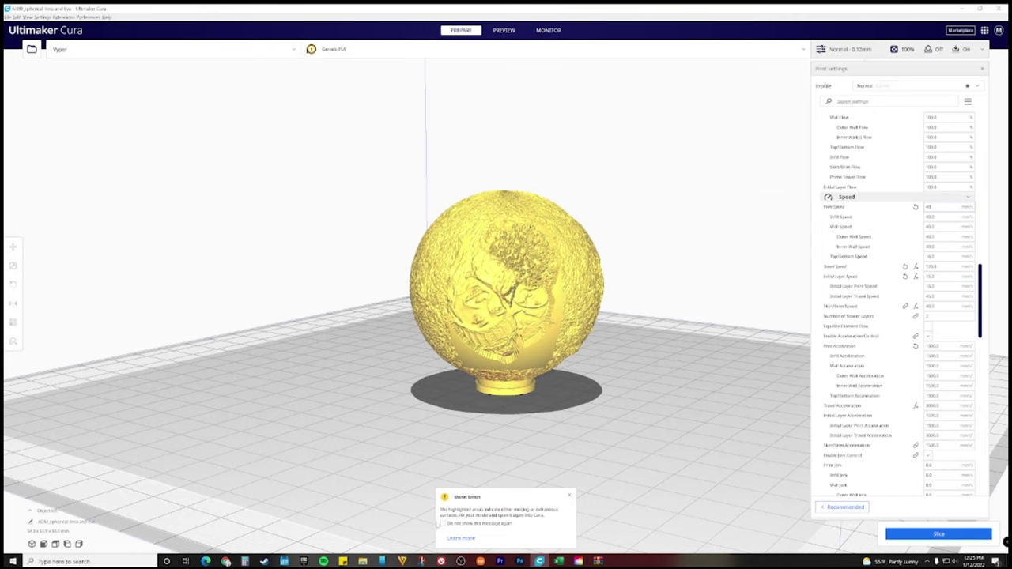
left_click(444, 523)
scroll(870, 320, "down", 6)
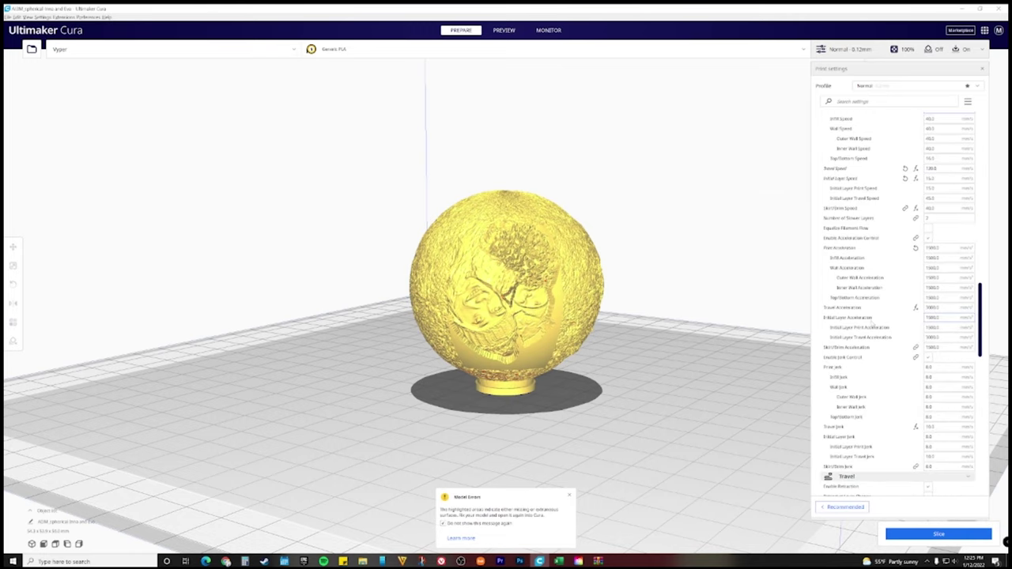
scroll(871, 320, "up", 5)
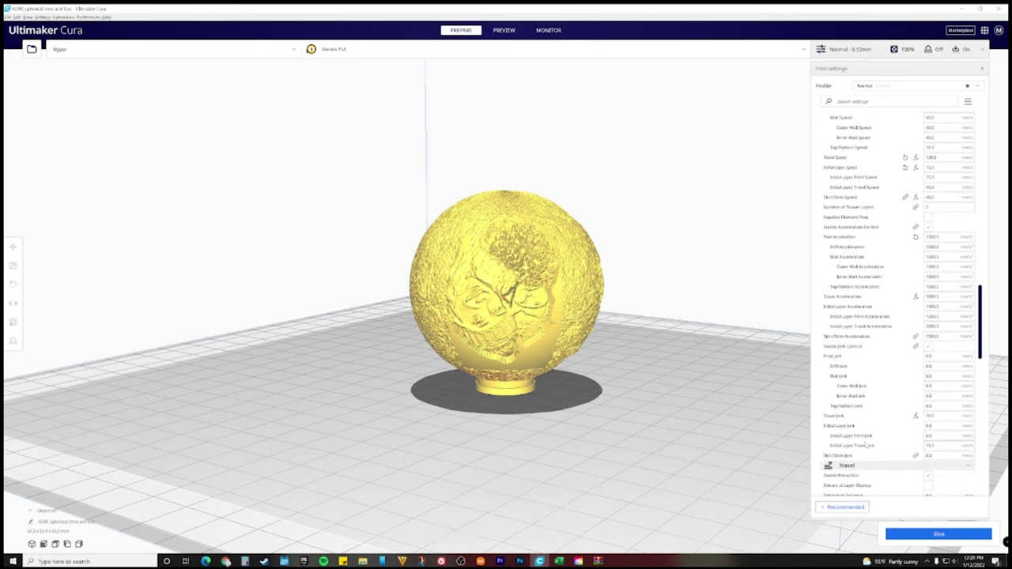
left_click(845, 506)
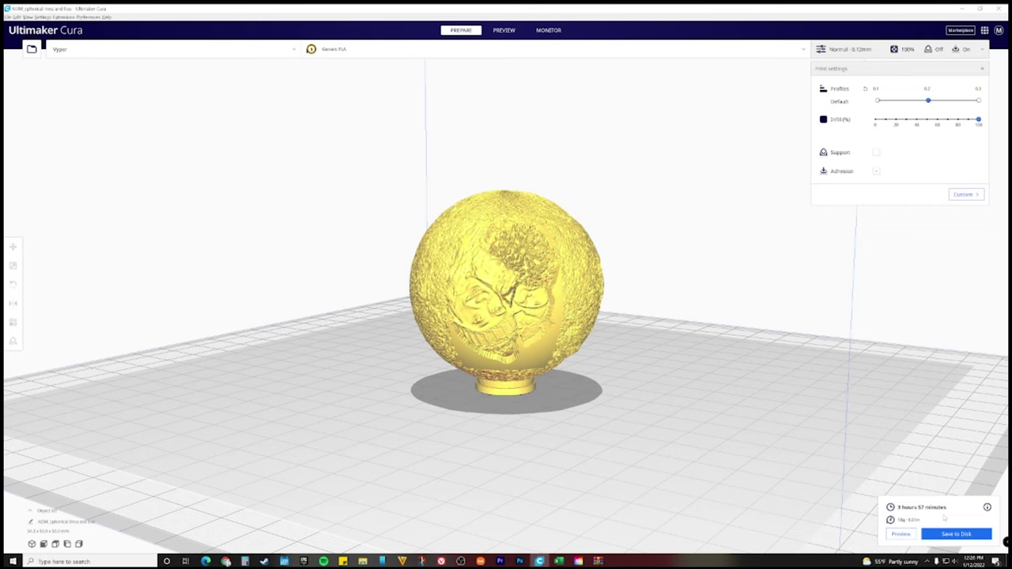
Scale the sphere uniformly to 137.25% and slice it for a new print-time estimate.
key("Left")
key("Left")
key("Left")
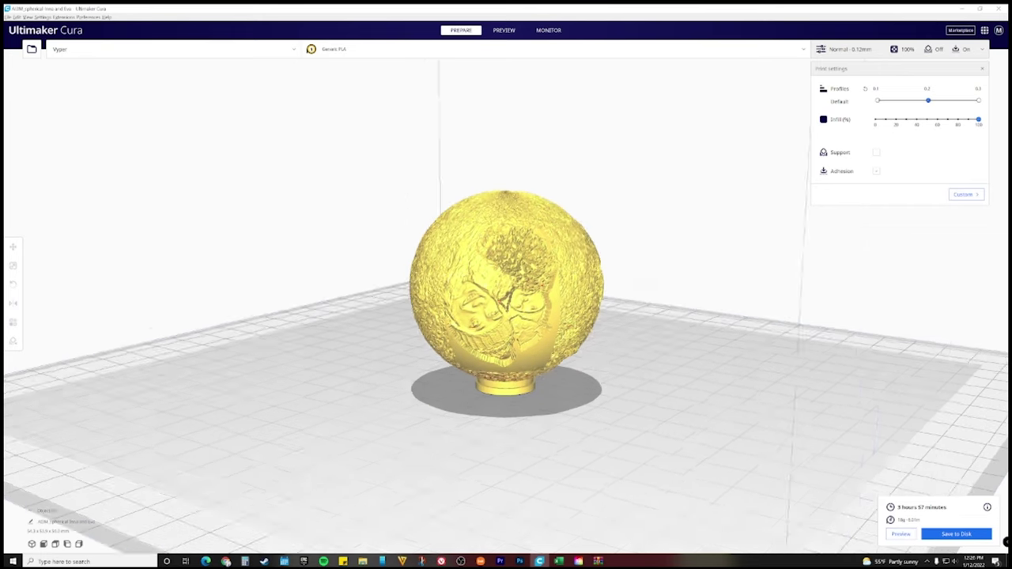
left_click(506, 293)
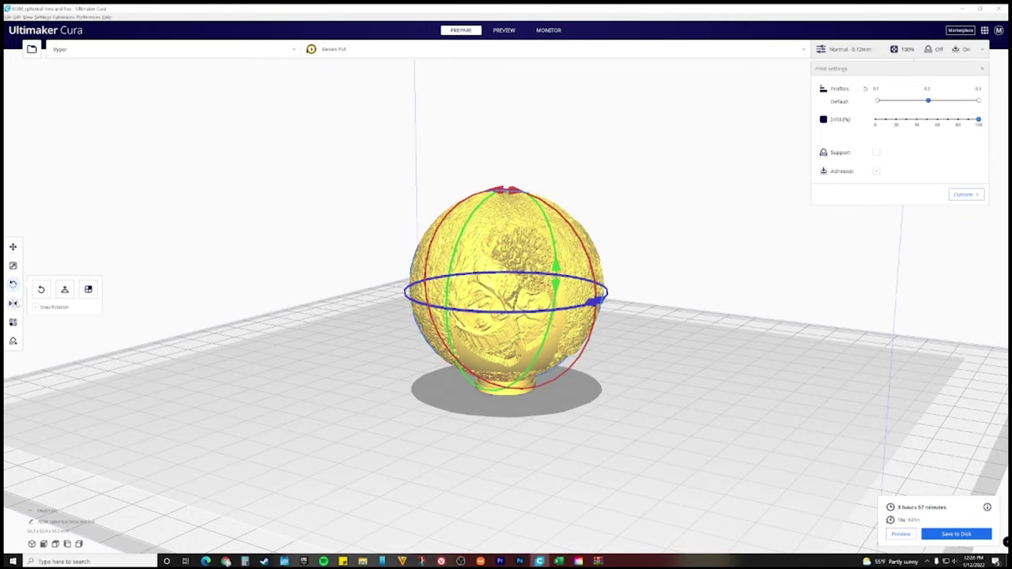
left_click(13, 265)
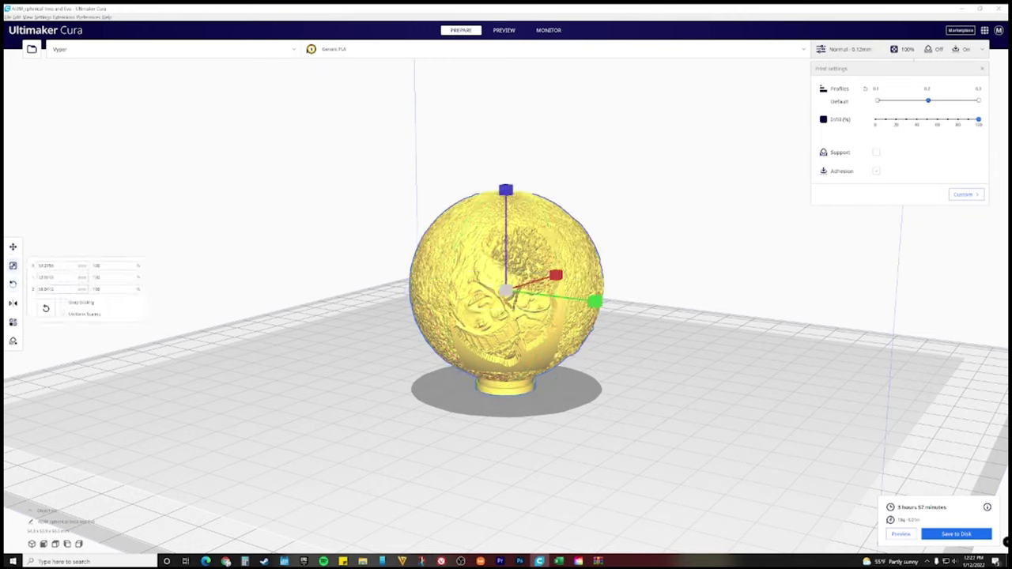
right_click_drag(586, 361, 530, 387)
left_click_drag(506, 196, 506, 163)
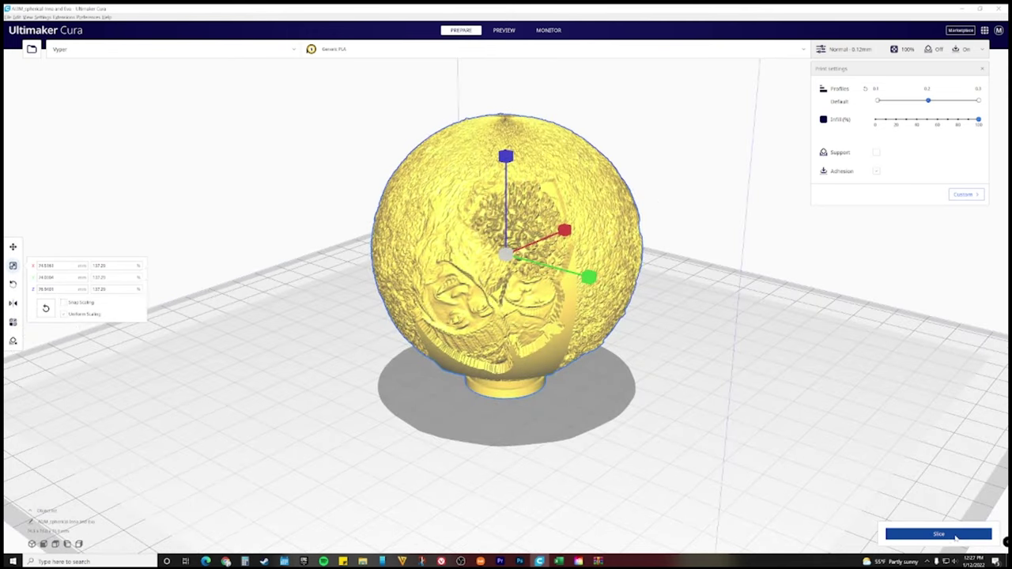
left_click(949, 534)
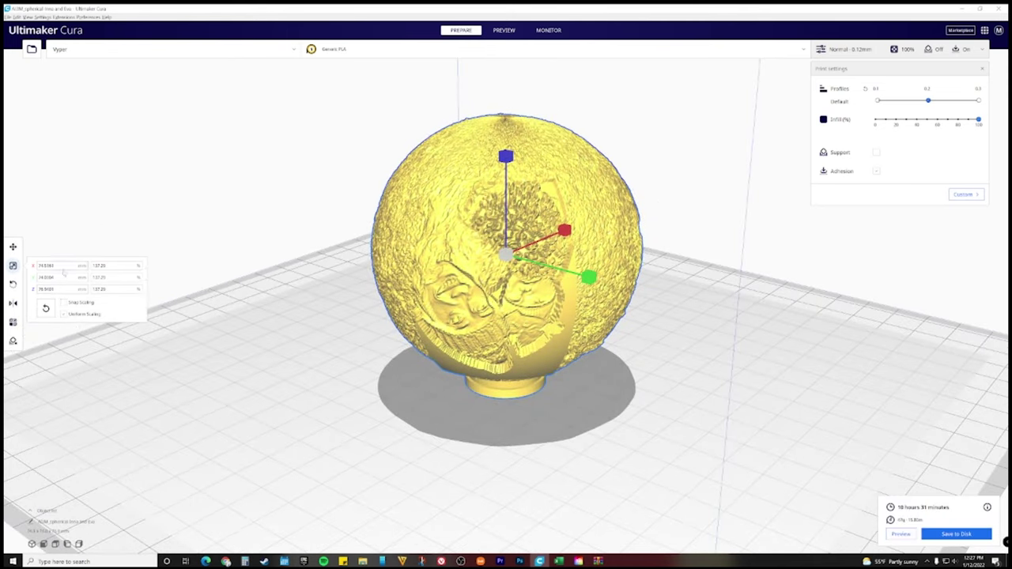